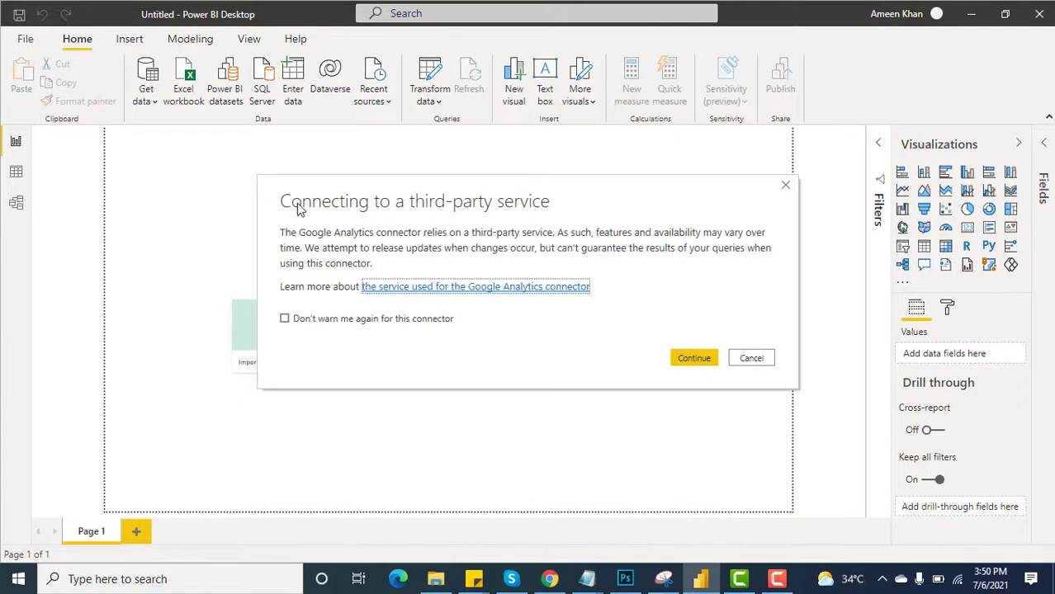
# Accept the third-party service notice and expand the Kodegems account and property down to the contents of All Web Site Data.
pyautogui.click(695, 357)
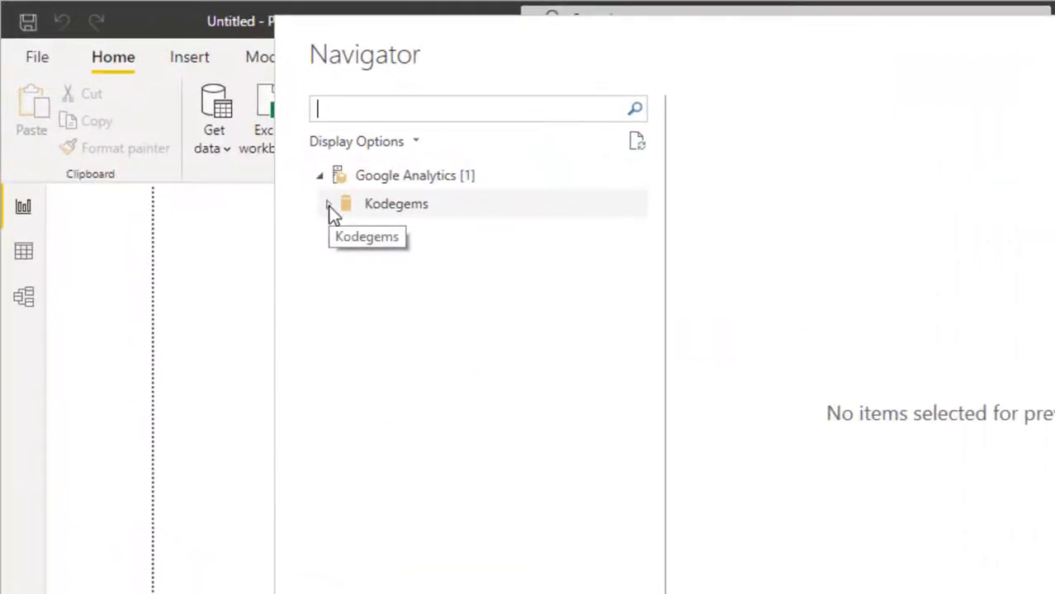
pyautogui.click(328, 206)
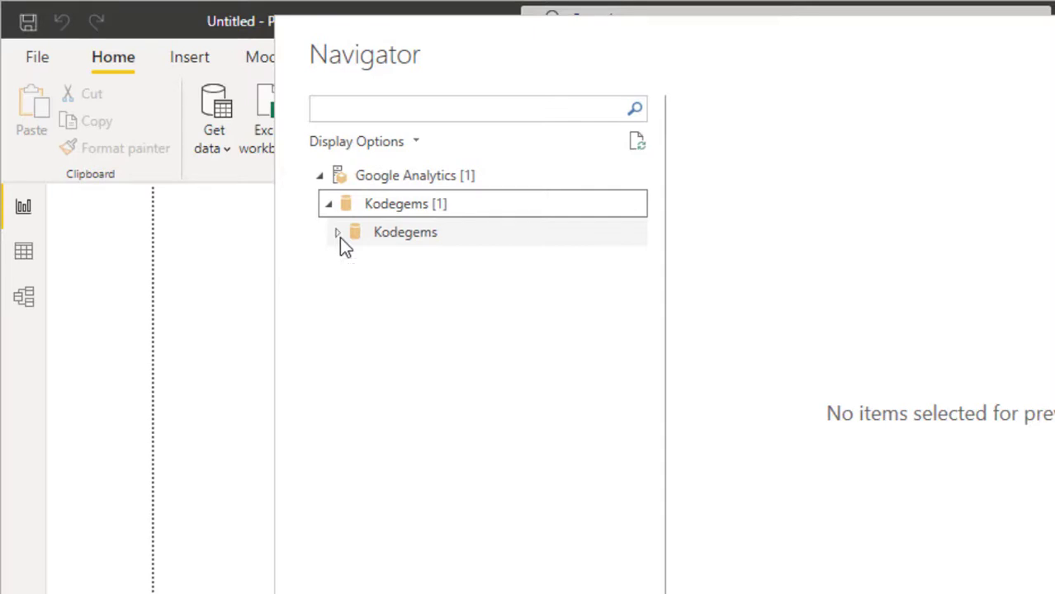
pyautogui.click(338, 232)
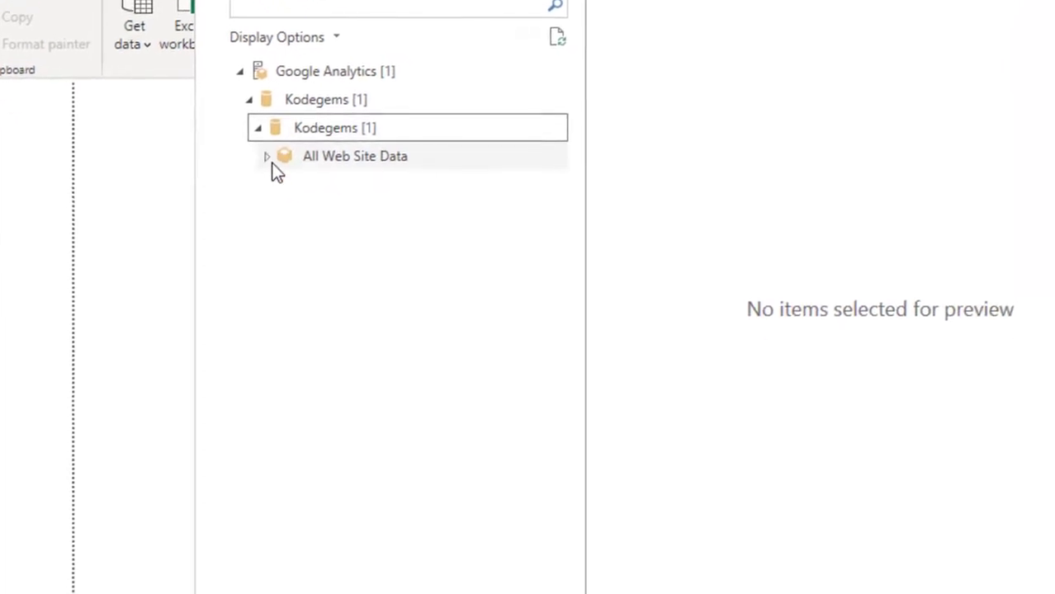
pyautogui.click(267, 154)
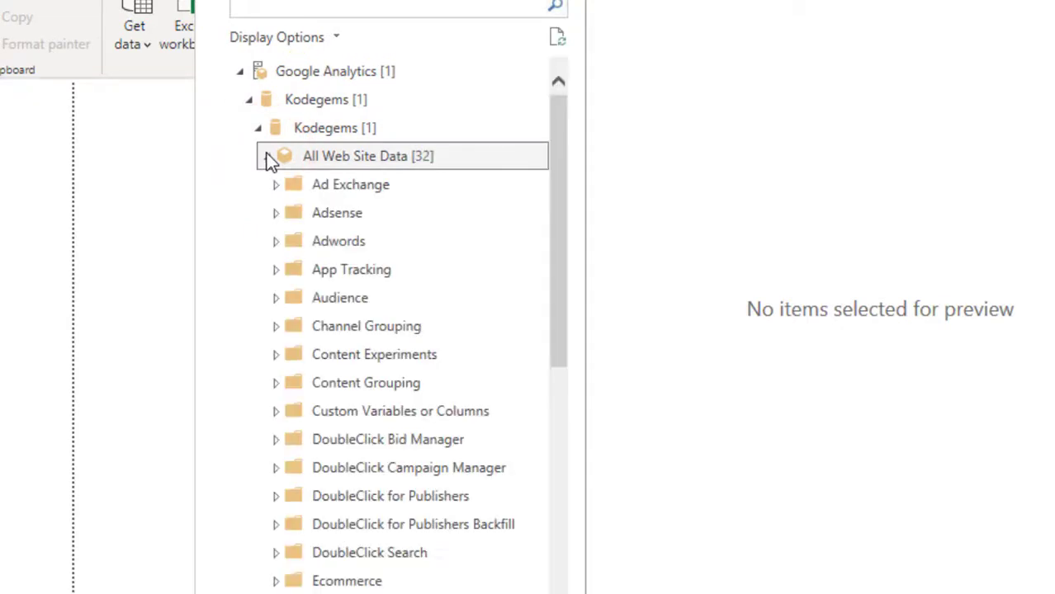
# Select the Country dimension from the Geo Network folder and collapse the folder again.
pyautogui.moveTo(550, 205); pyautogui.dragTo(556, 357)
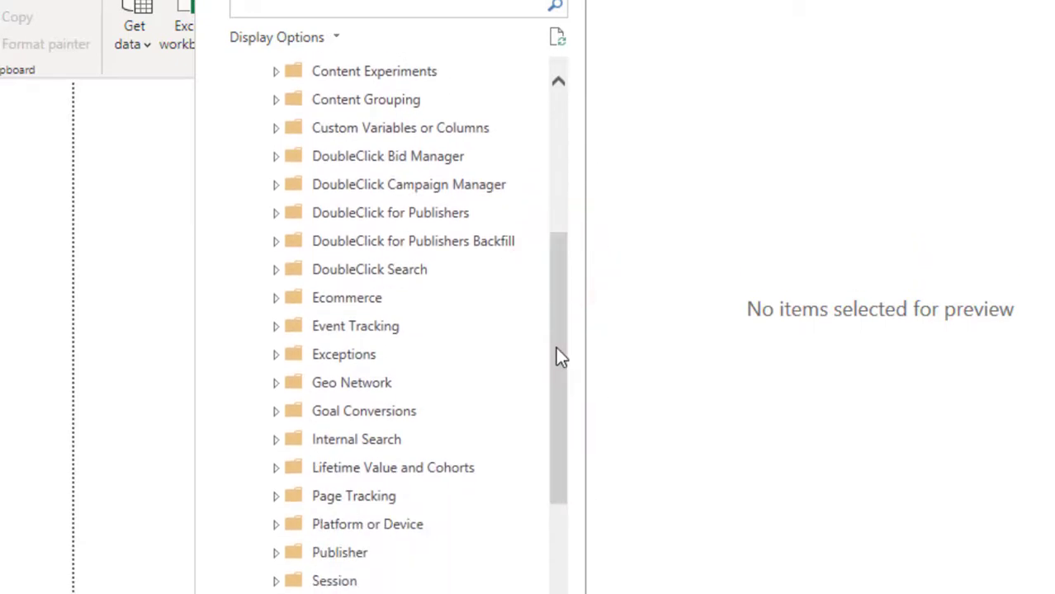
pyautogui.moveTo(557, 346); pyautogui.dragTo(545, 216)
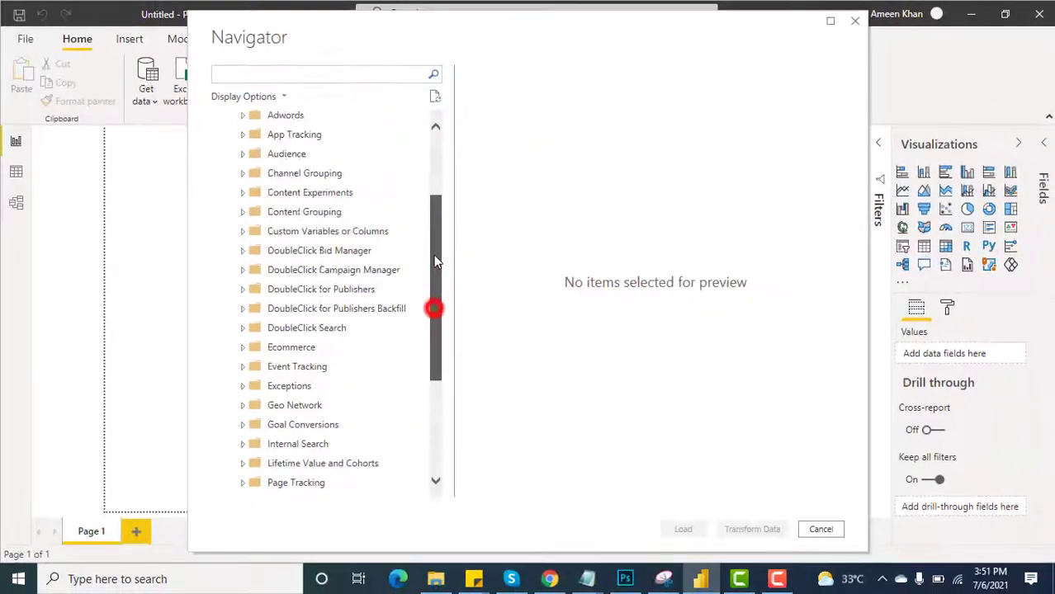
pyautogui.moveTo(427, 218); pyautogui.dragTo(436, 318)
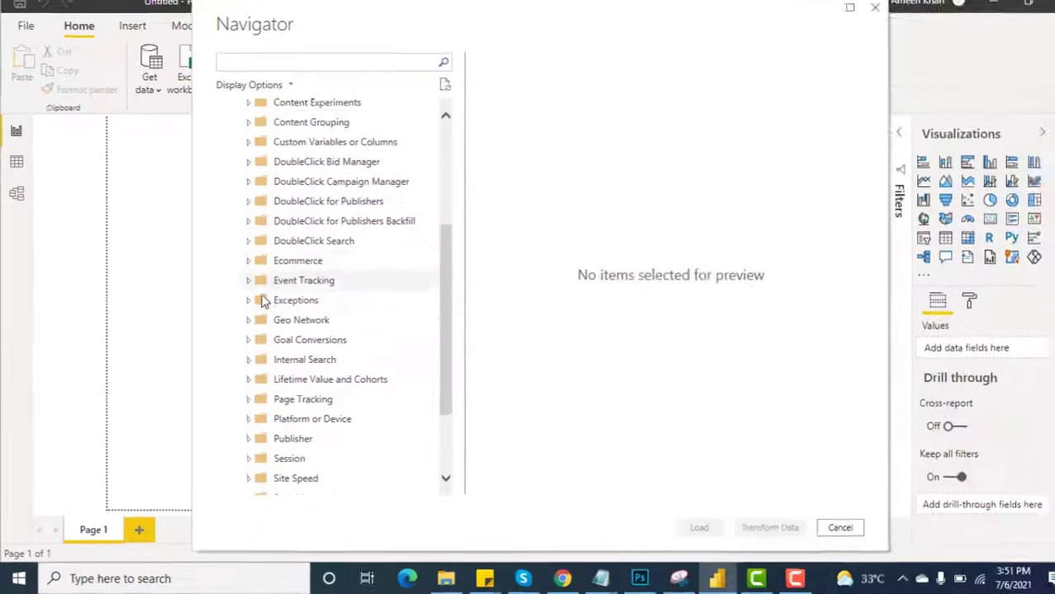
pyautogui.click(248, 321)
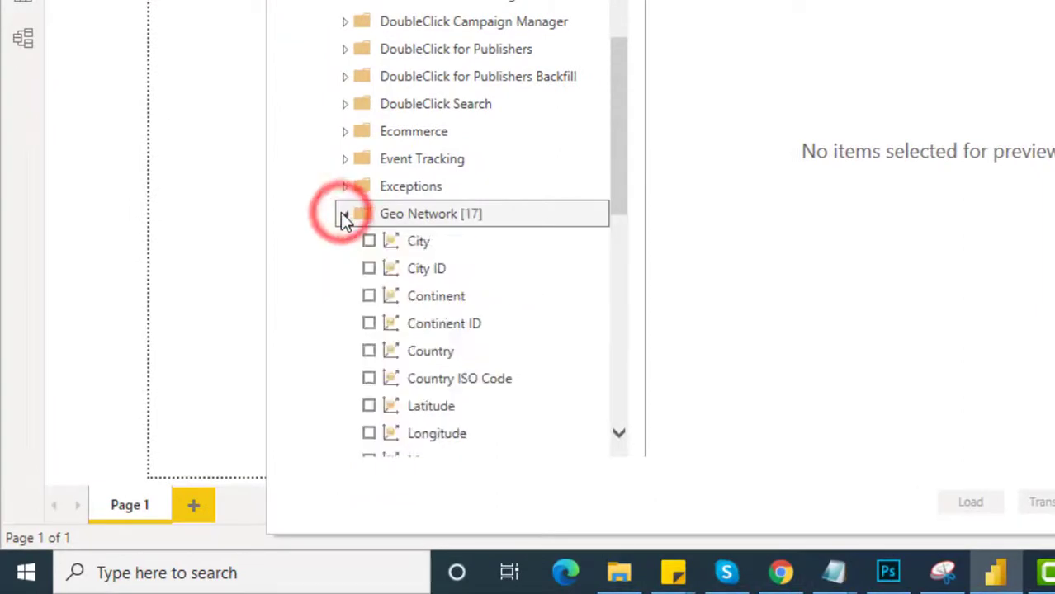
pyautogui.click(370, 351)
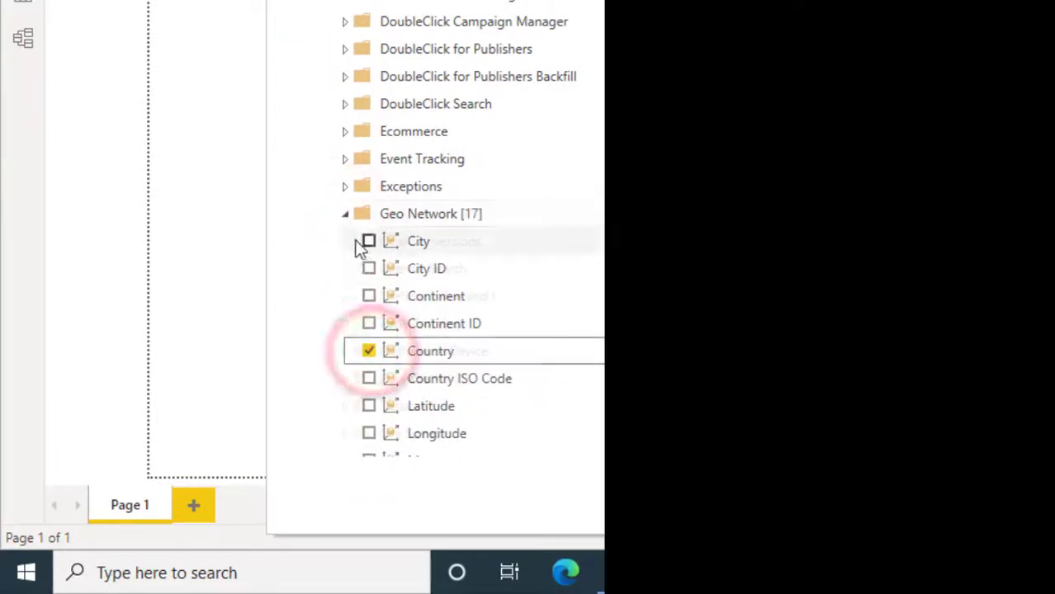
pyautogui.click(345, 215)
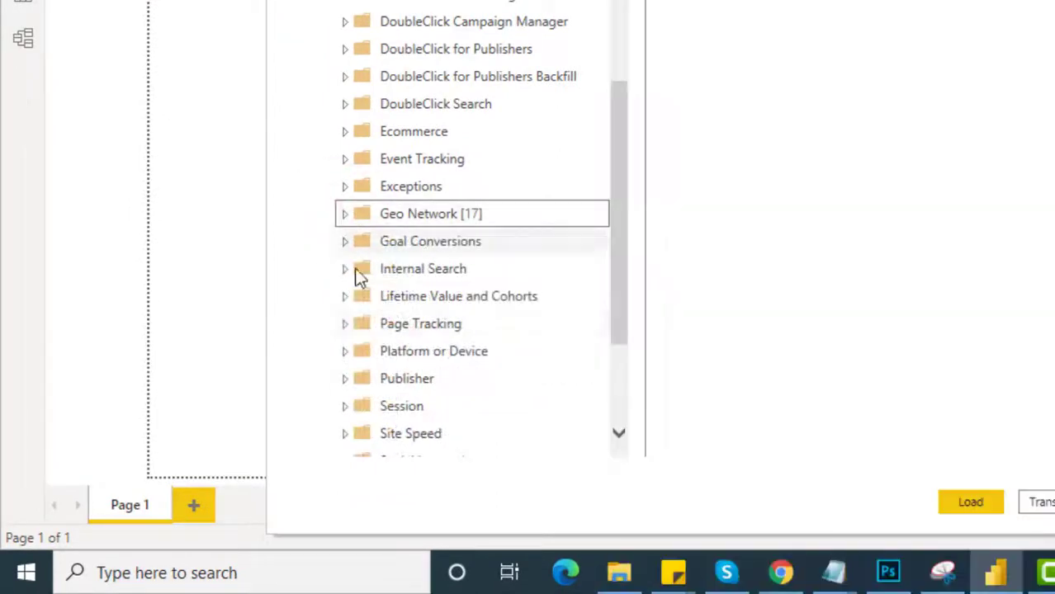
# Select the Hits and Sessions measures from the Session folder, leaving that folder collapsed.
pyautogui.click(345, 405)
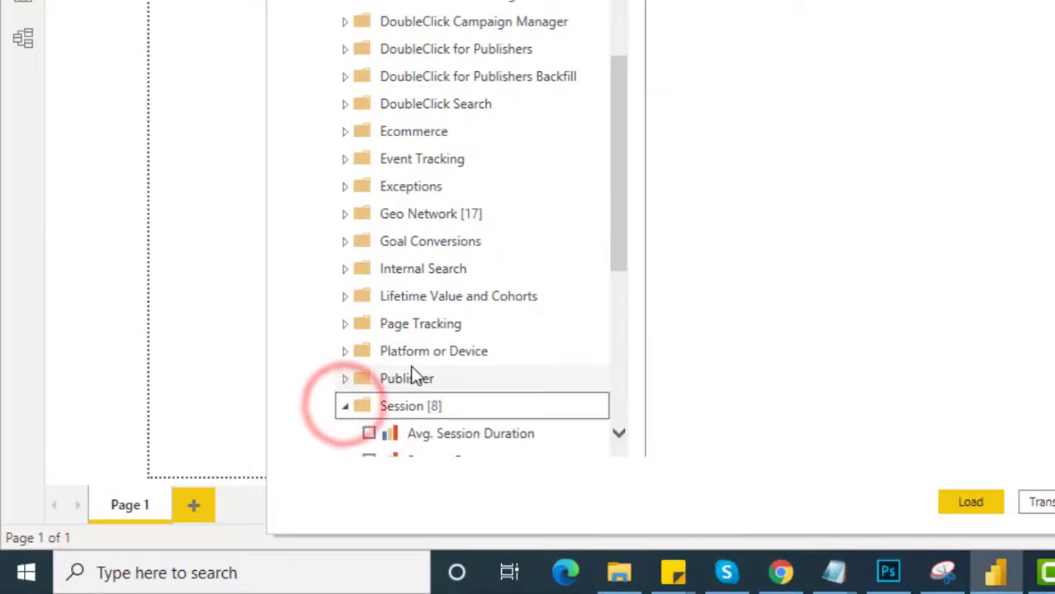
pyautogui.scroll(-2, 412, 372)
pyautogui.scroll(-3, 412, 372)
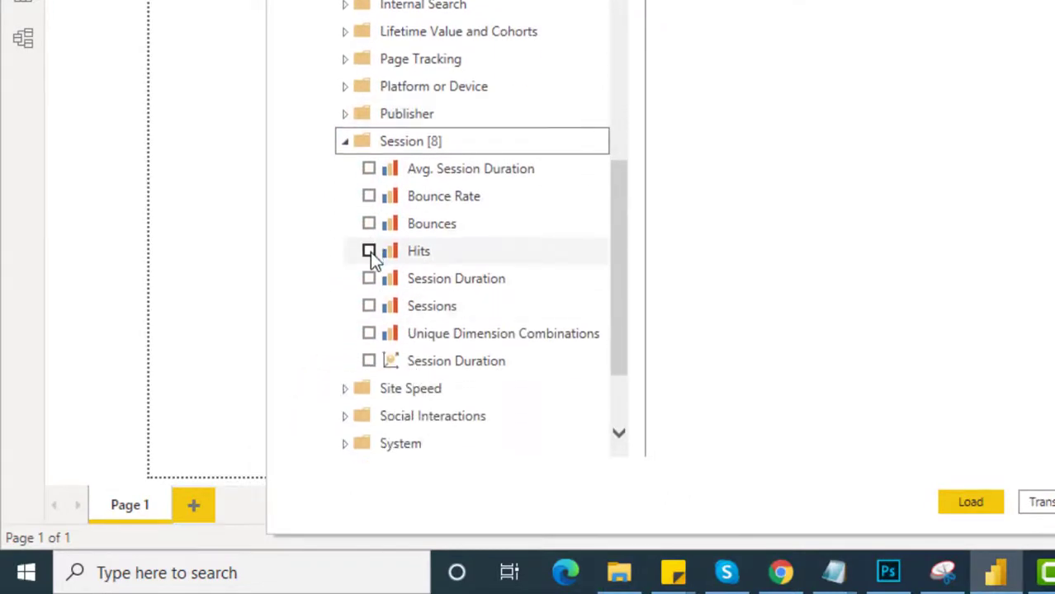
pyautogui.click(369, 251)
pyautogui.click(369, 306)
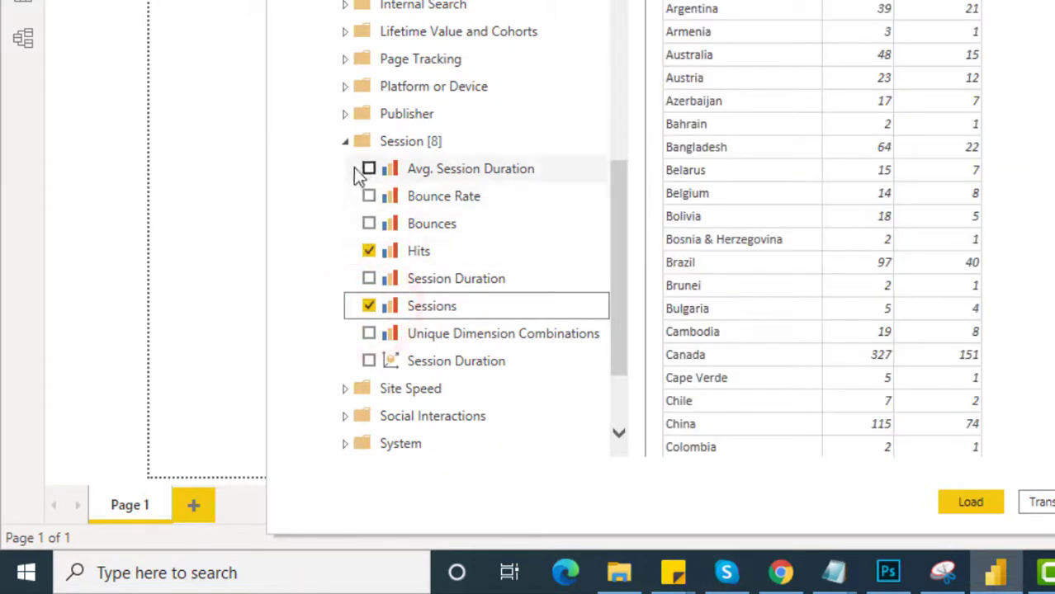
pyautogui.click(346, 142)
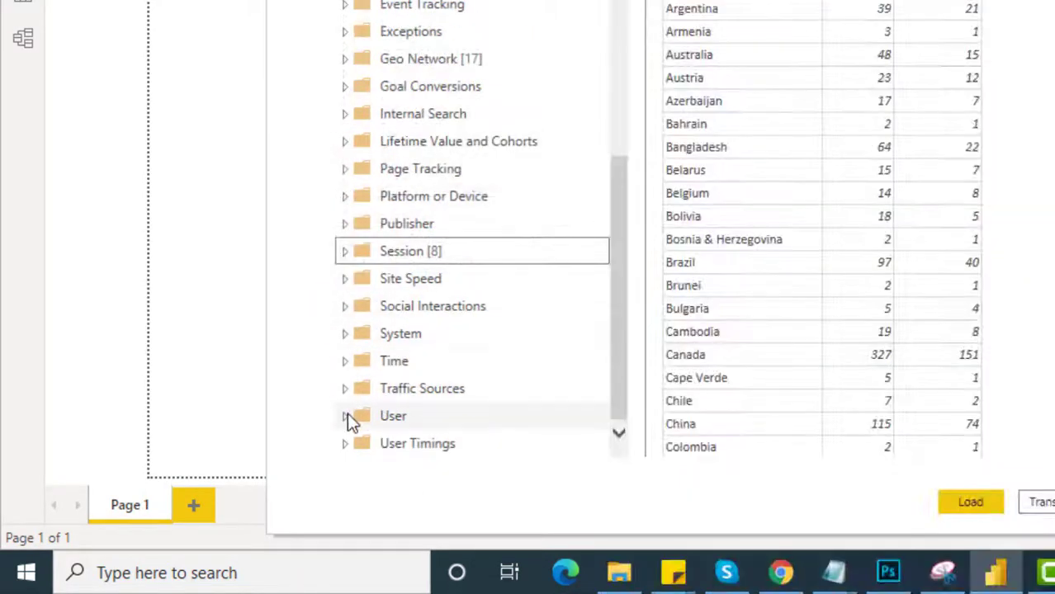
# Select the New Users measure from the User folder and the Date dimension from the Time folder.
pyautogui.click(346, 417)
pyautogui.scroll(-2, 348, 417)
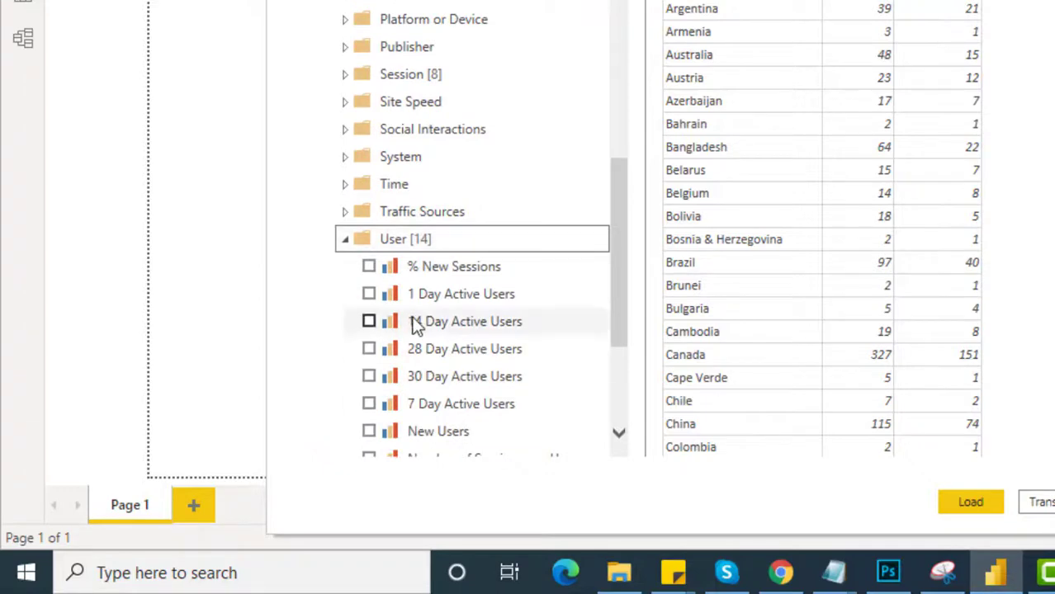
pyautogui.scroll(-3, 413, 321)
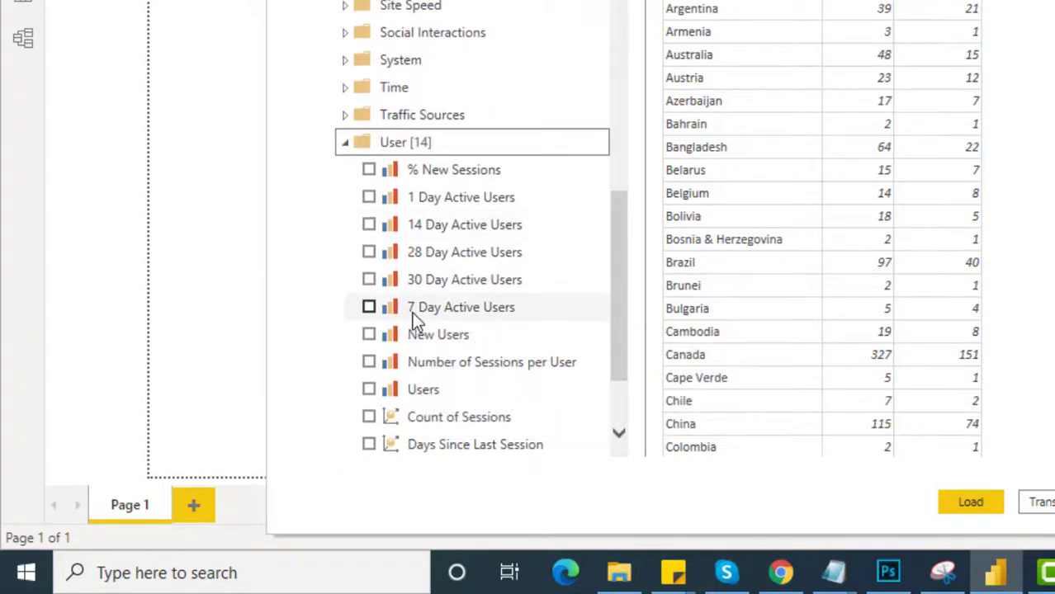
pyautogui.click(369, 334)
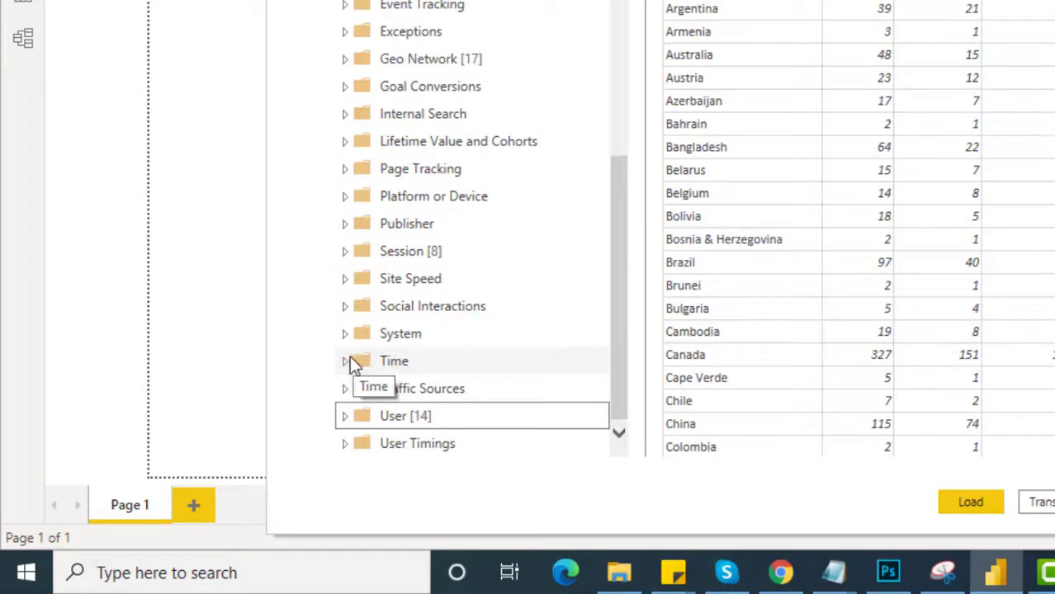
pyautogui.click(347, 362)
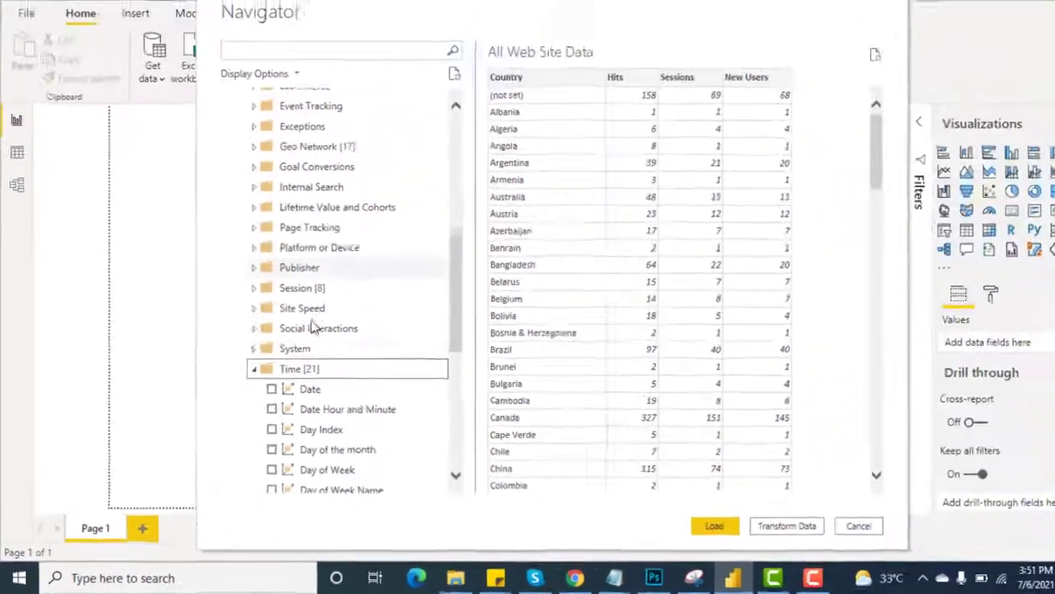
pyautogui.click(275, 386)
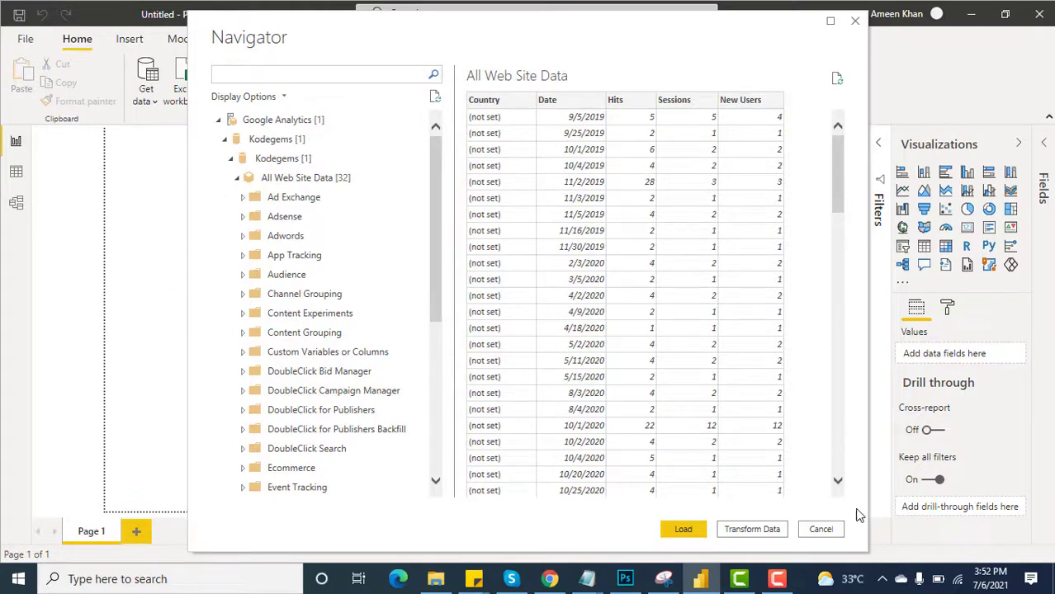
# Open the selected analytics data in Power Query Editor, then close the editor and apply the query to the report.
pyautogui.click(751, 530)
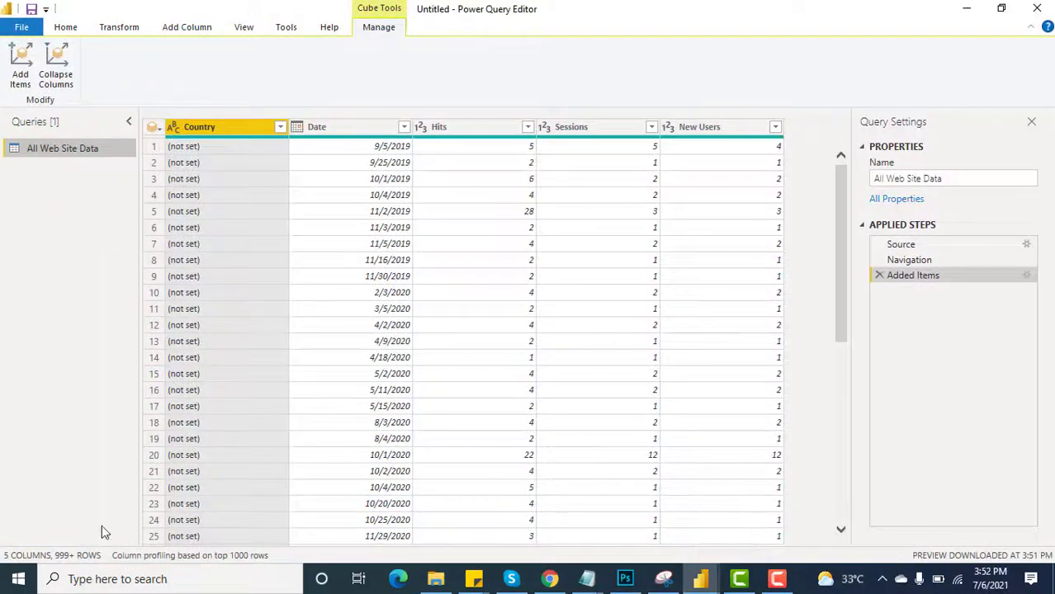
pyautogui.moveTo(841, 208)
pyautogui.mouseDown()
pyautogui.moveTo(843, 346)
pyautogui.moveTo(841, 198)
pyautogui.mouseUp()
pyautogui.click(66, 27)
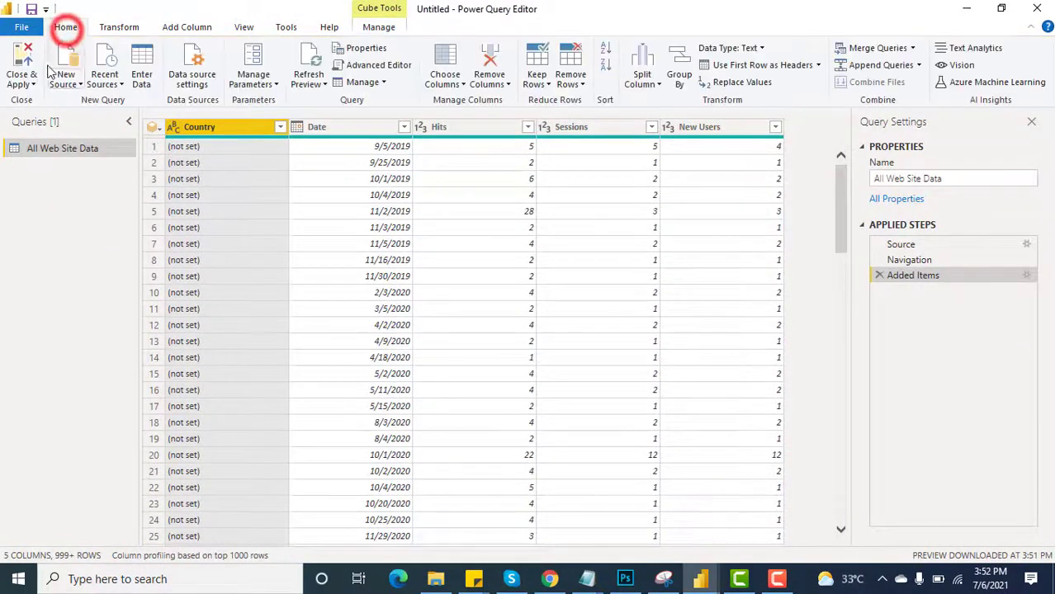
pyautogui.click(23, 64)
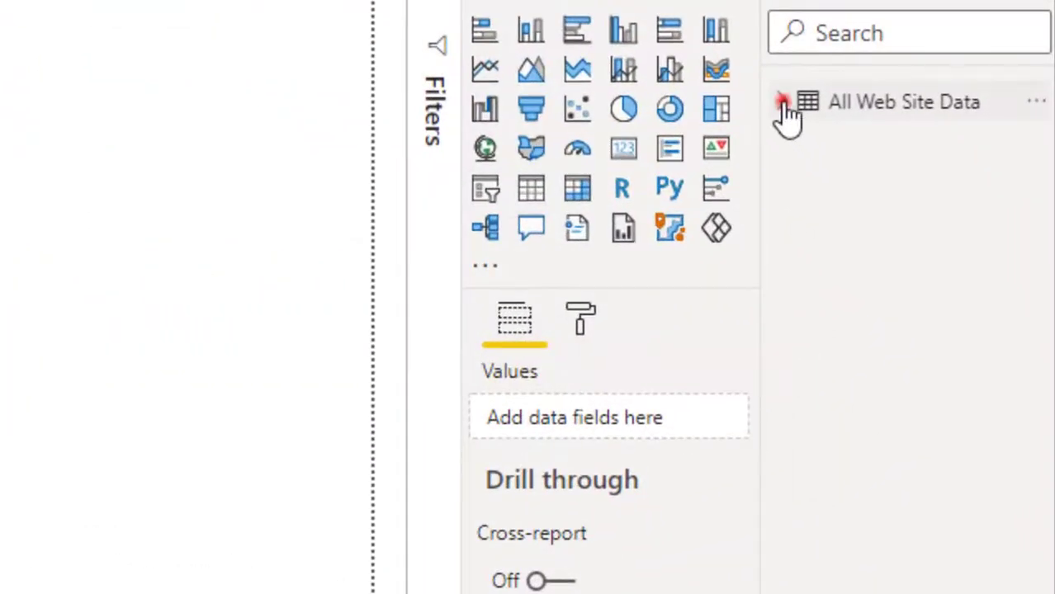
# Expand the All Web Site Data table in the report's field list and rename it Google Analytics.
pyautogui.click(784, 105)
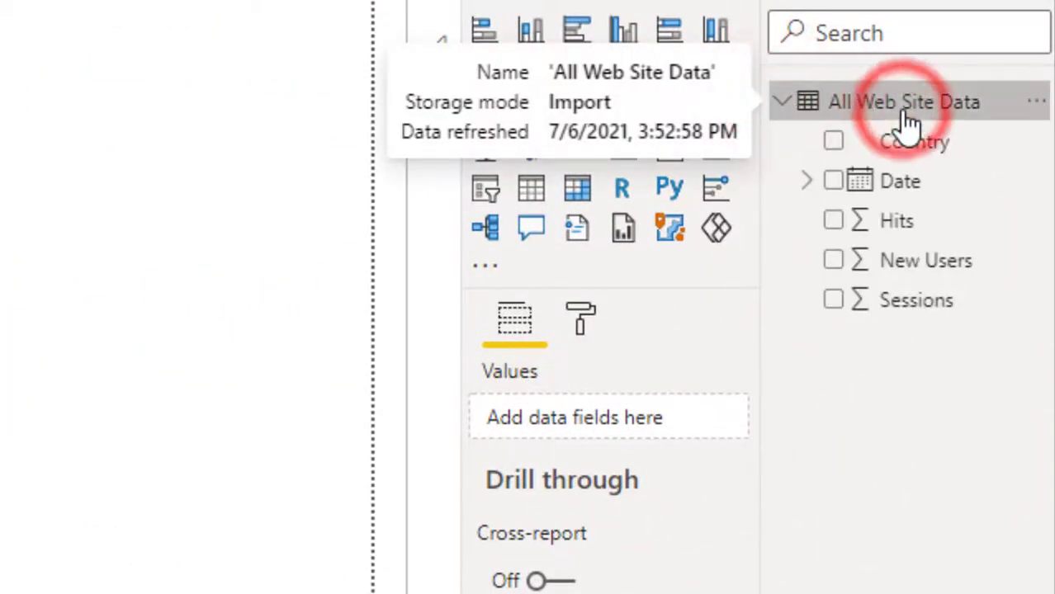
pyautogui.rightClick(843, 120)
pyautogui.click(707, 457)
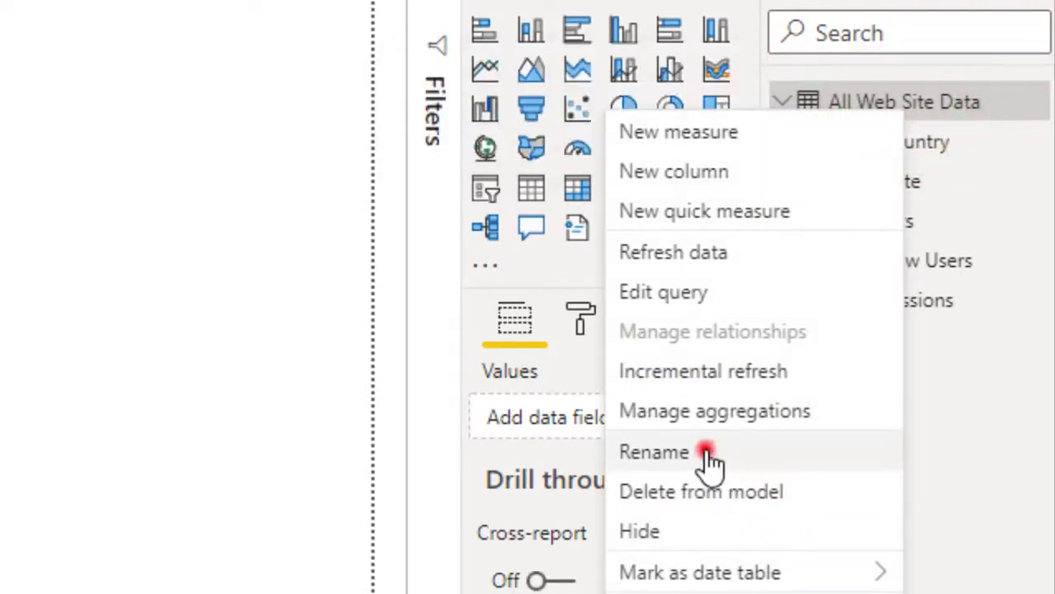
pyautogui.write('Googl')
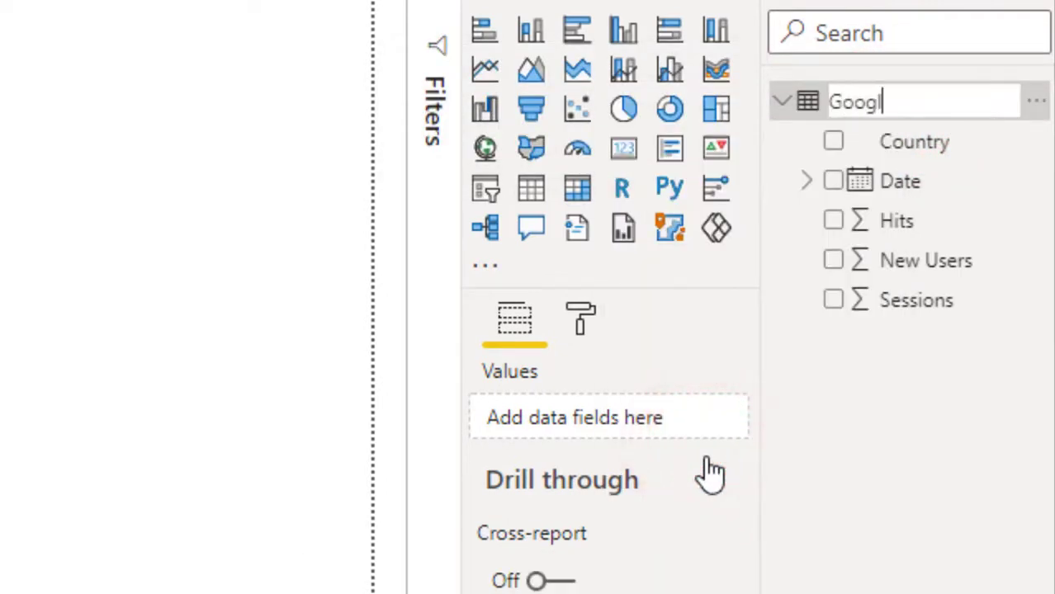
pyautogui.write('e Analy')
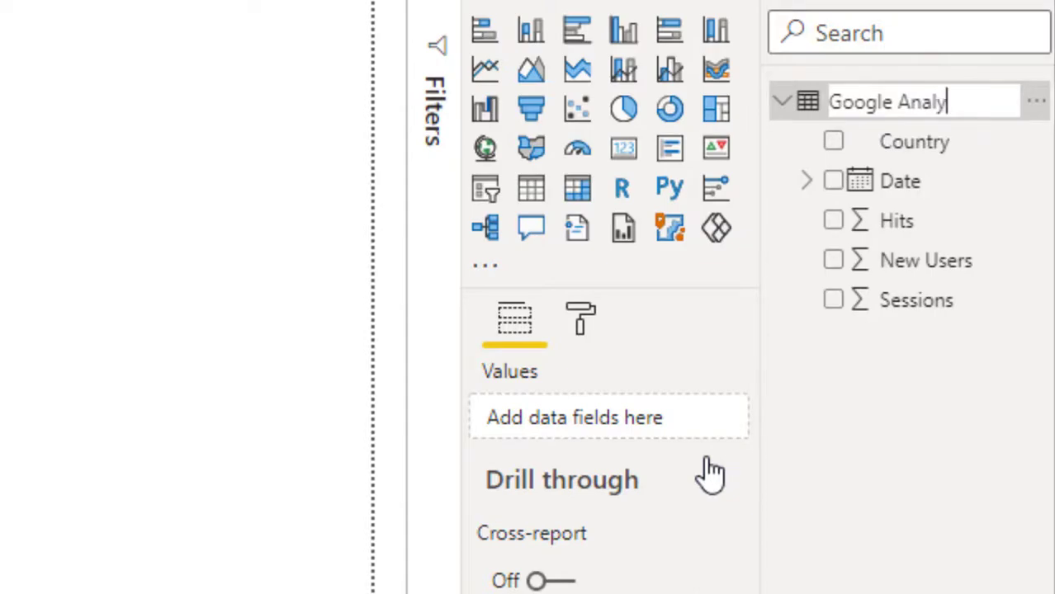
pyautogui.write('tics')
pyautogui.press('Return')
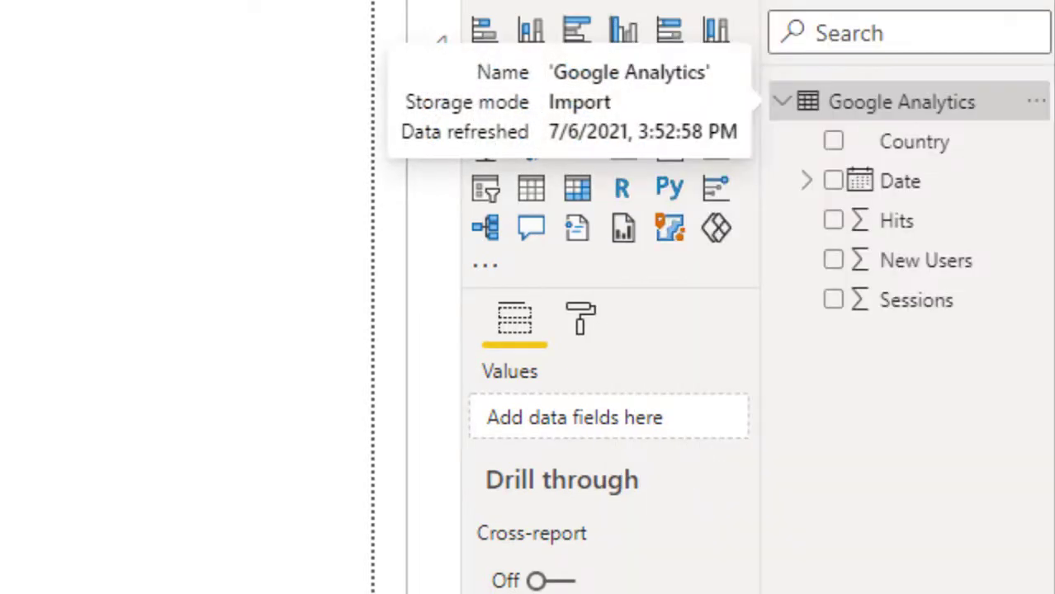
pyautogui.click(167, 189)
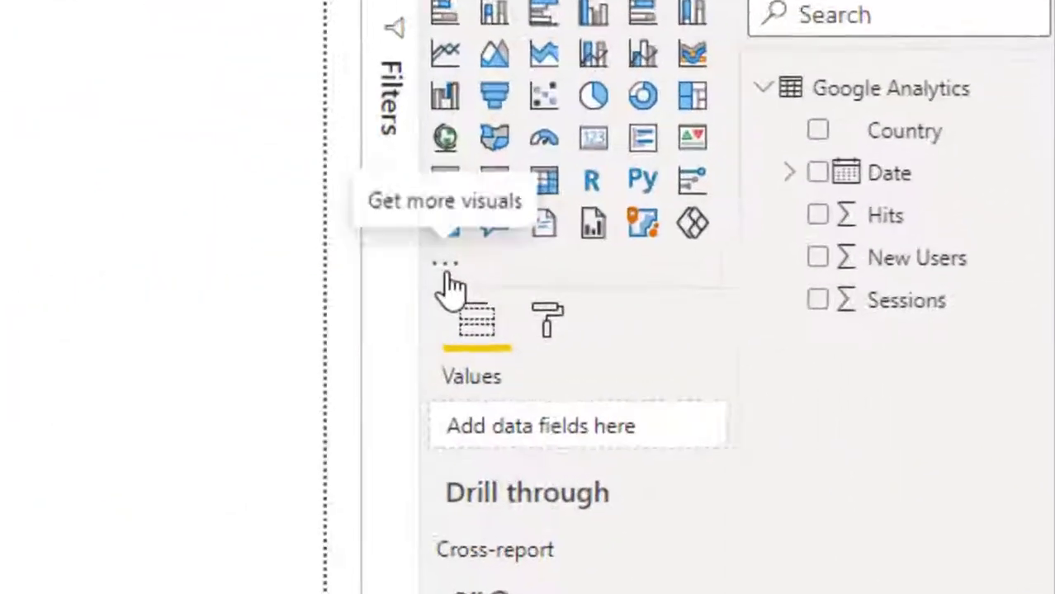
# Search AppSource visuals for "radar" and import the Radar Chart custom visual into the report.
pyautogui.click(763, 281)
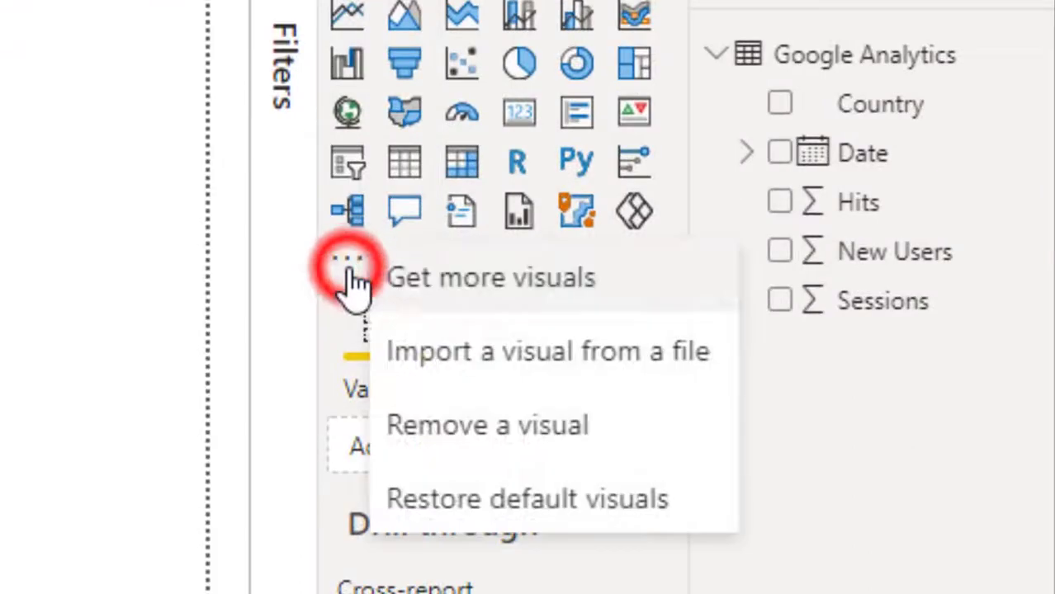
pyautogui.click(442, 285)
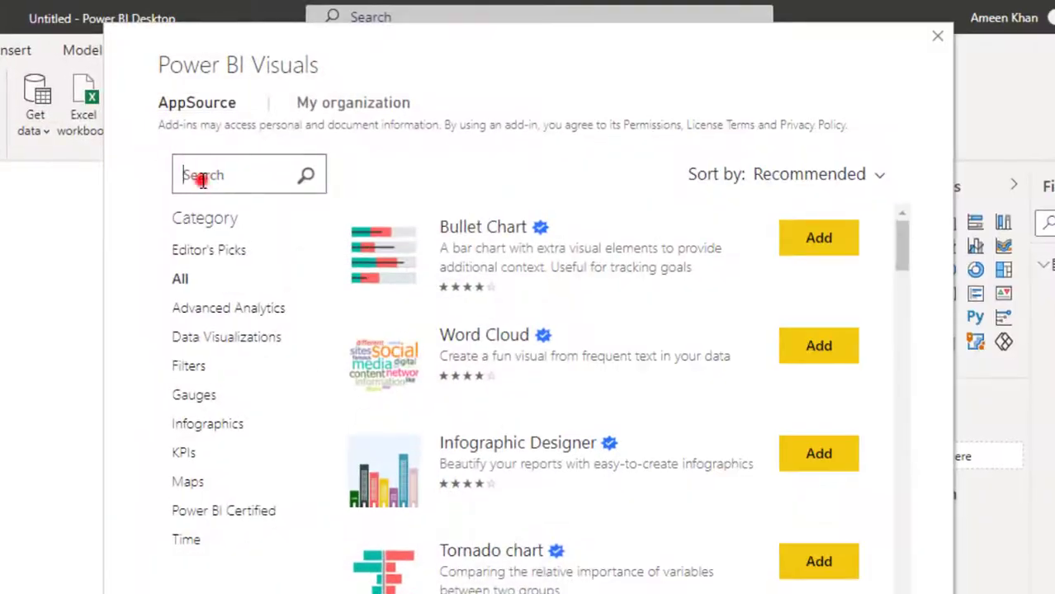
pyautogui.click(203, 180)
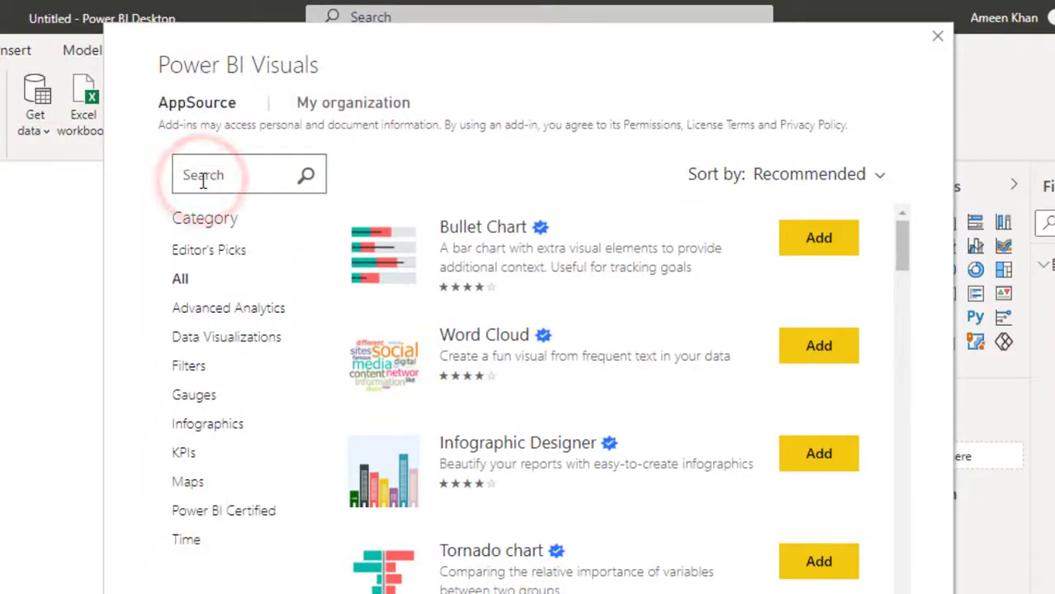
pyautogui.write('radar')
pyautogui.click(307, 175)
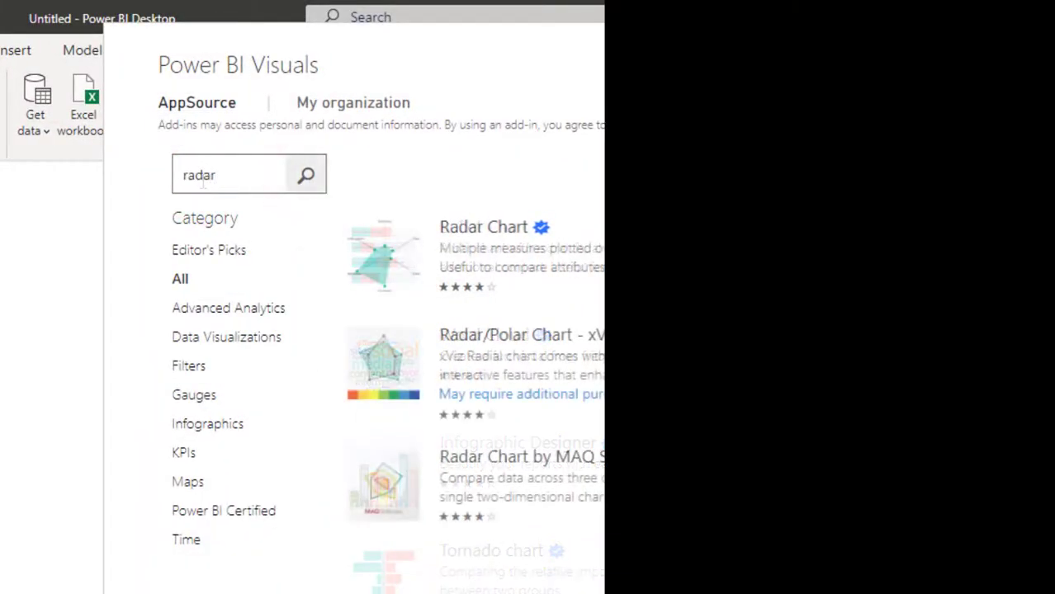
pyautogui.click(813, 240)
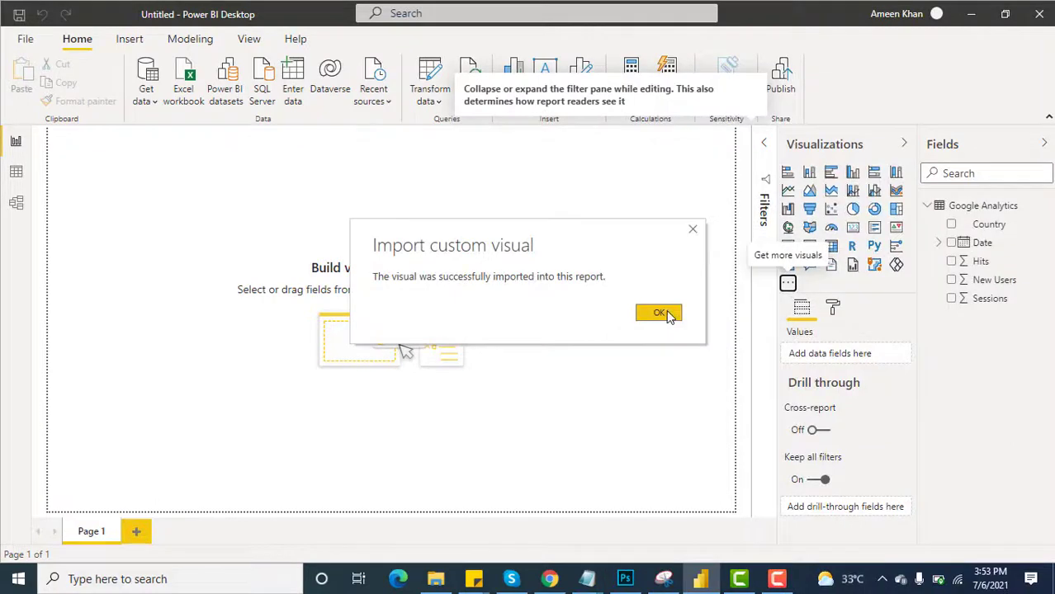
pyautogui.click(667, 313)
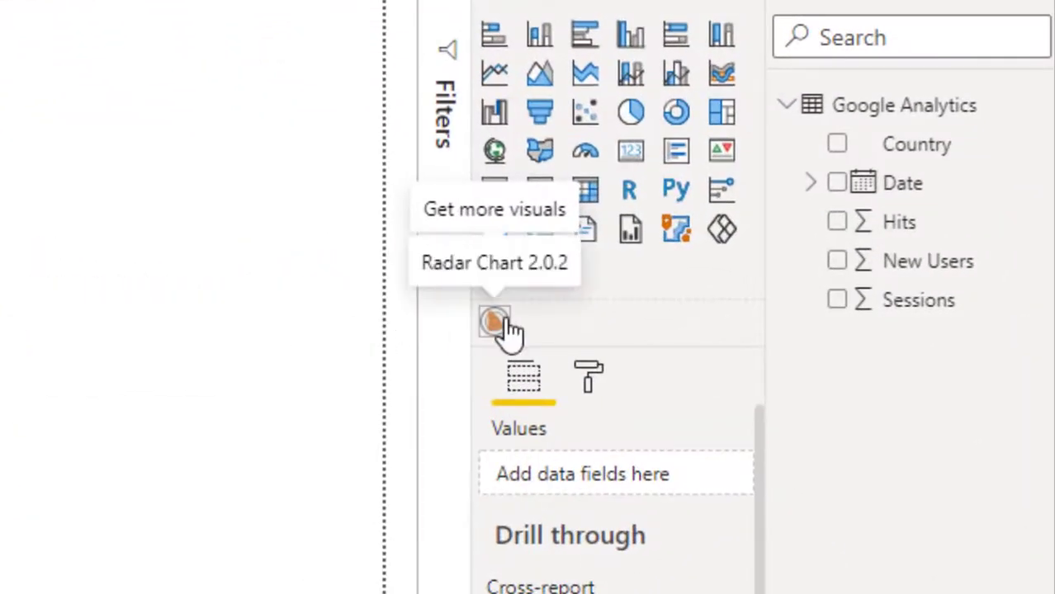
# Insert a table visual showing Country and Sessions from Google Analytics, and enlarge it on the report page.
pyautogui.click(71, 107)
pyautogui.click(540, 192)
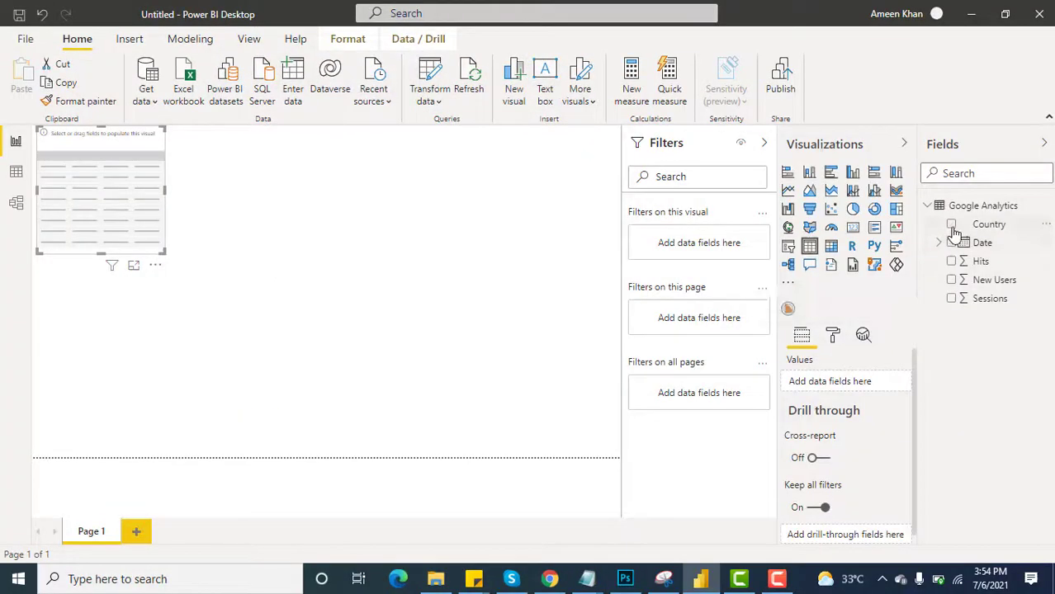
pyautogui.click(951, 224)
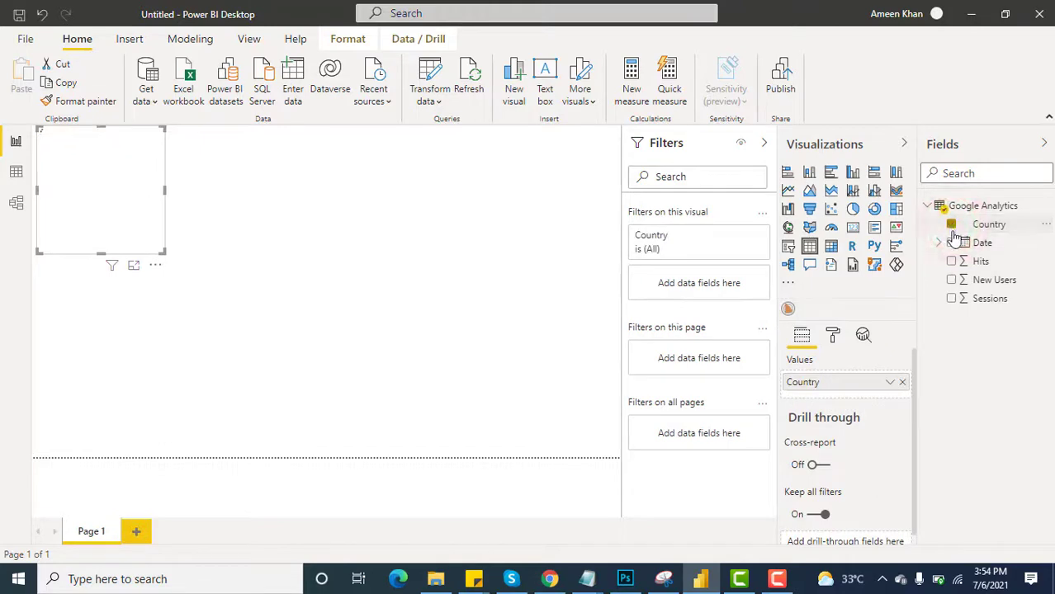
pyautogui.click(952, 300)
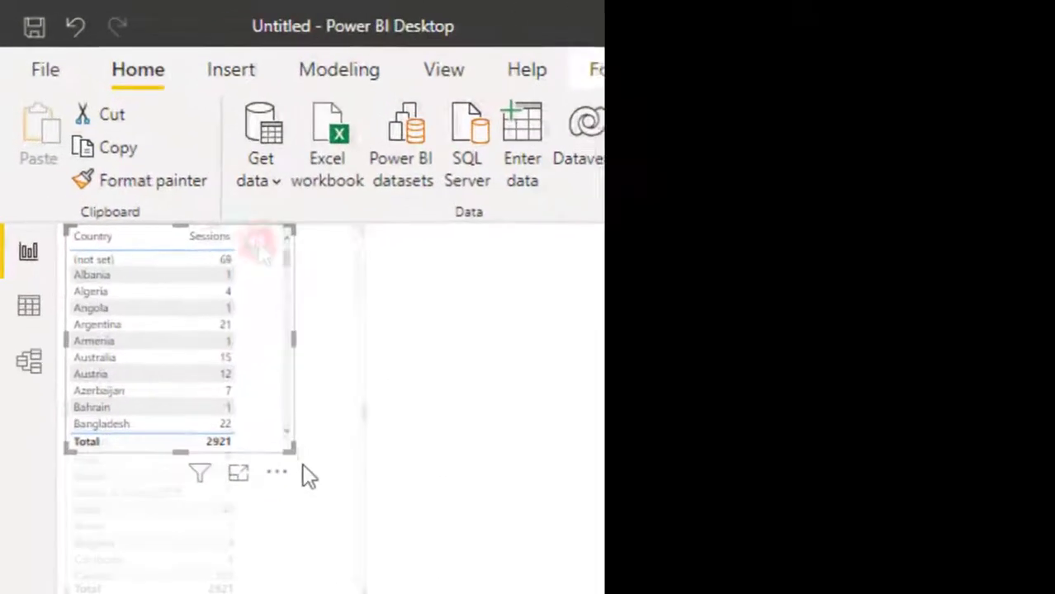
pyautogui.moveTo(165, 253); pyautogui.dragTo(204, 329)
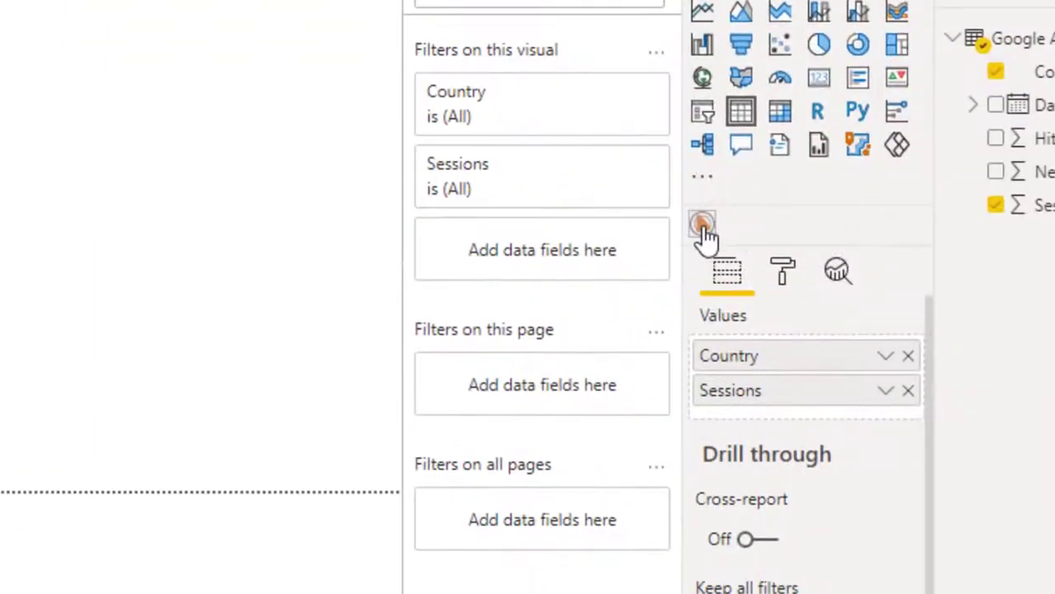
# Convert the table visual to the Radar Chart and open it in focus mode to inspect its data points.
pyautogui.click(702, 228)
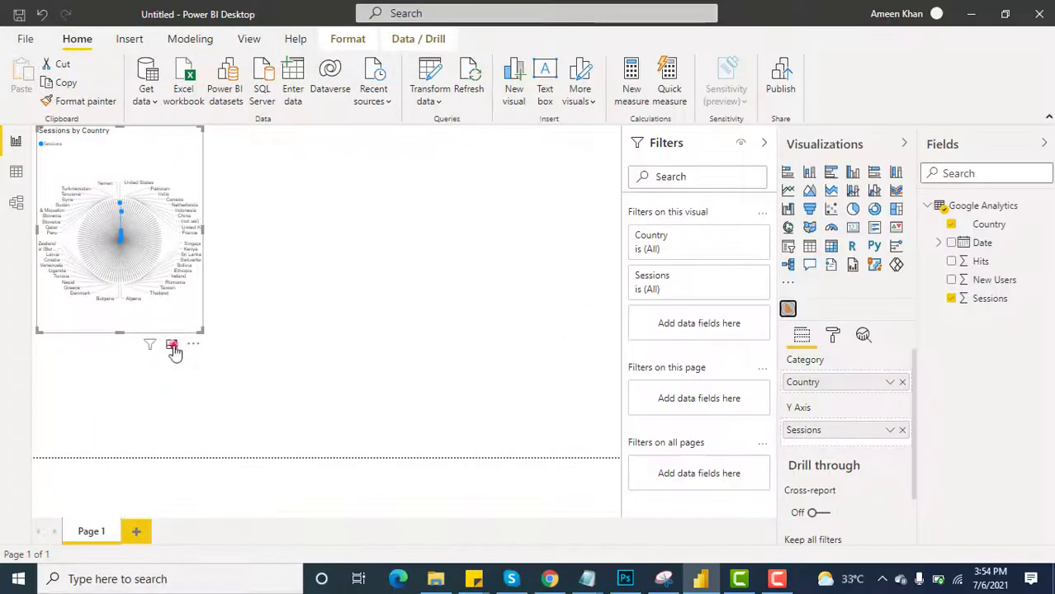
pyautogui.click(173, 346)
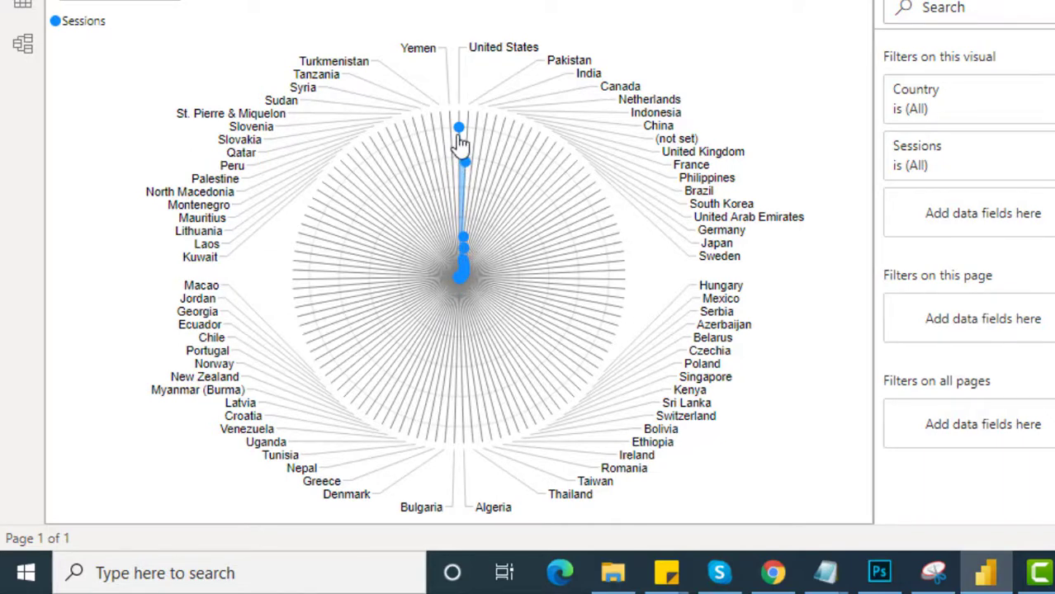
pyautogui.moveTo(460, 134)
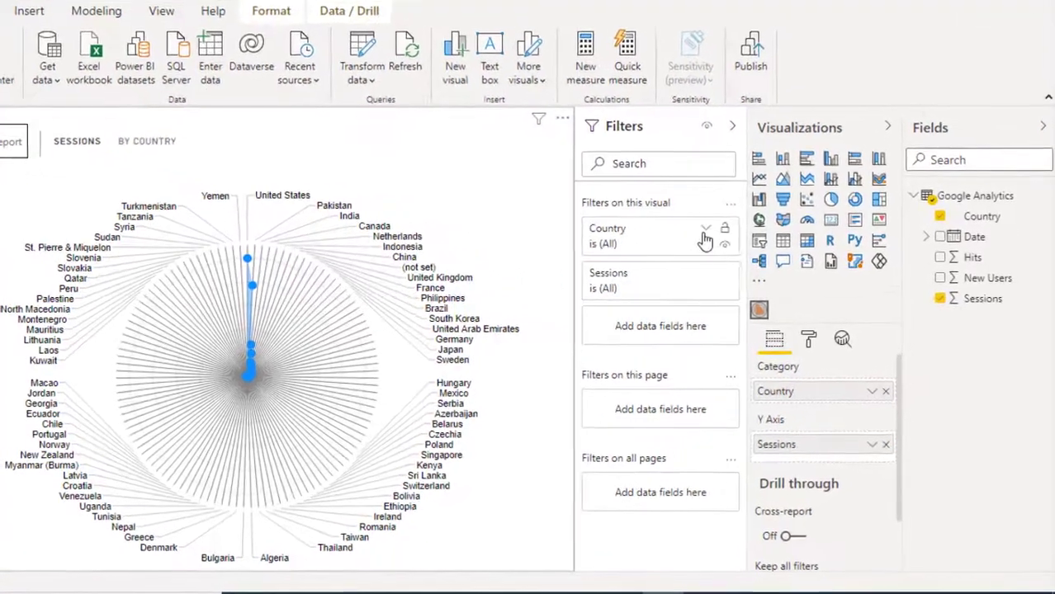
# Filter the radar chart to Sessions less than 10 and less than or equal to 25, and apply the filter.
pyautogui.click(707, 275)
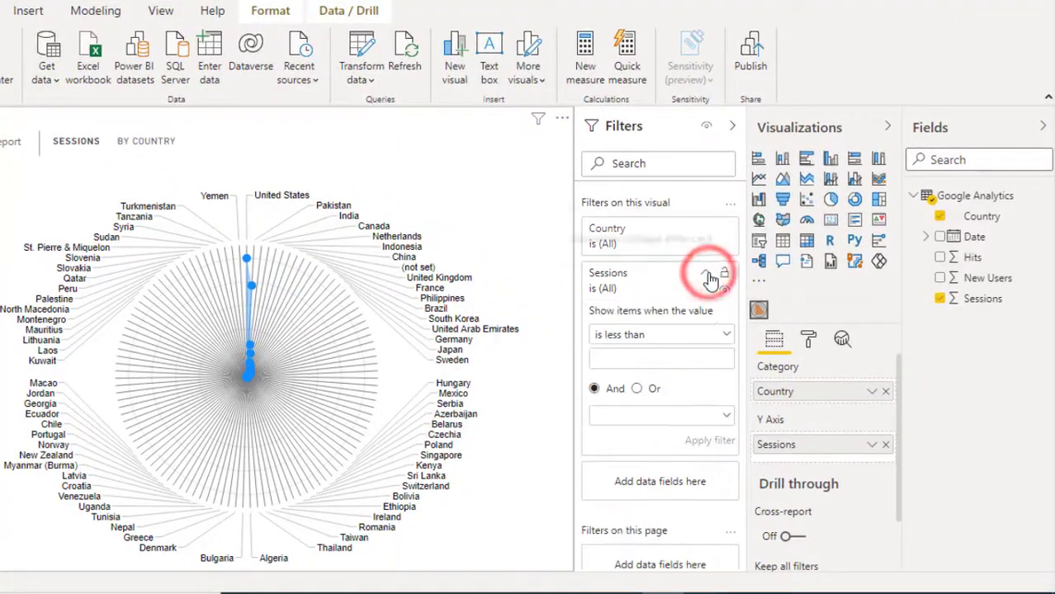
pyautogui.scroll(-3, 613, 291)
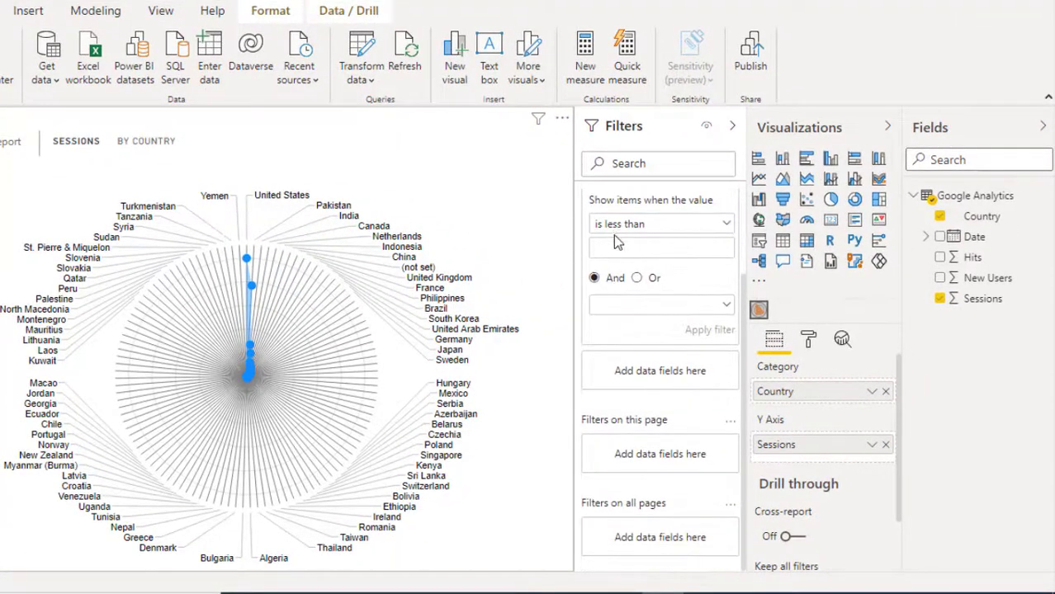
pyautogui.click(615, 248)
pyautogui.write('10')
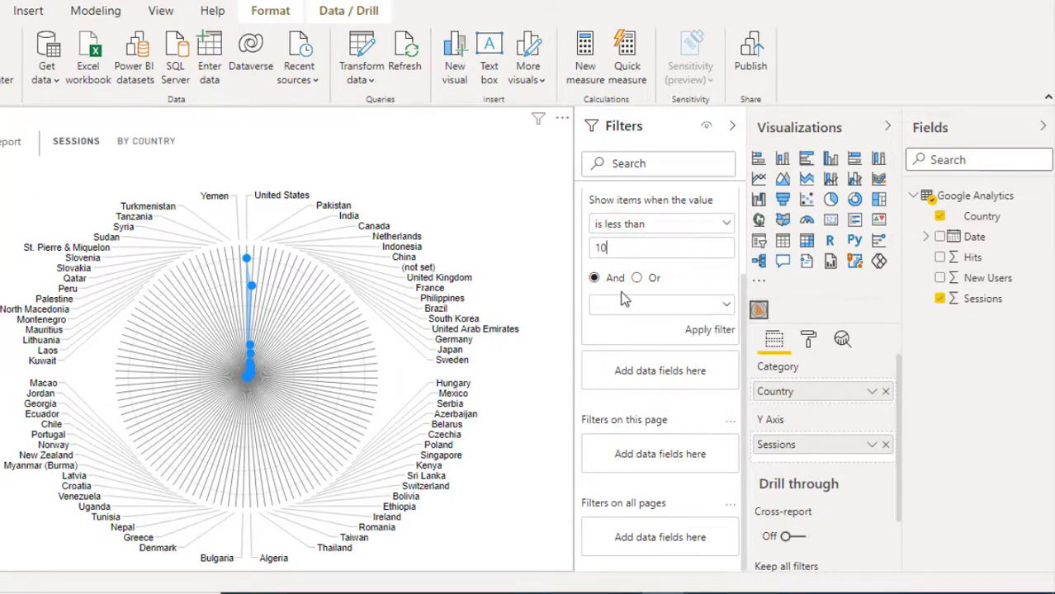
pyautogui.click(625, 305)
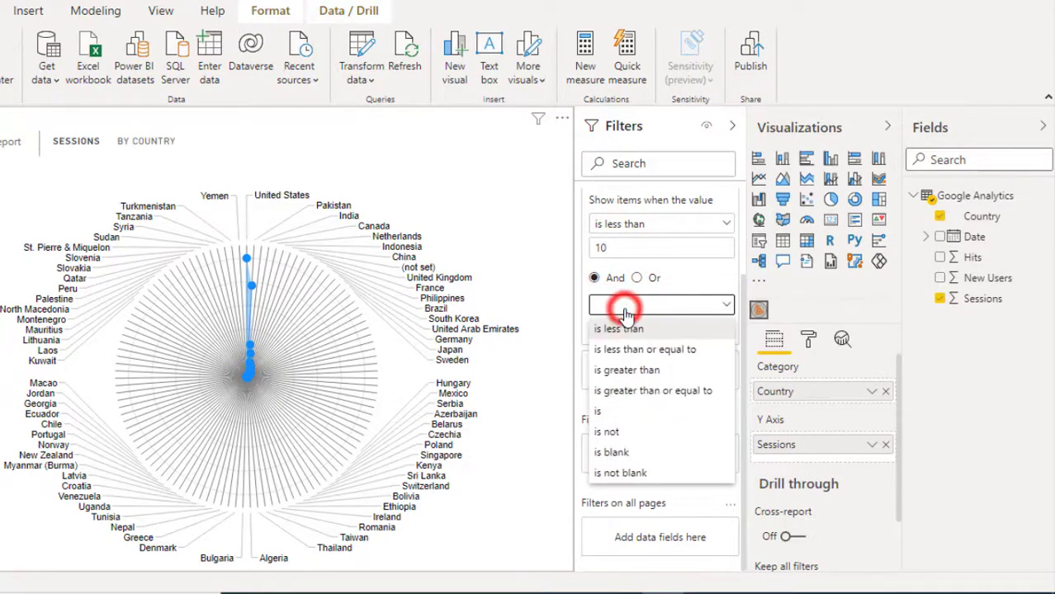
pyautogui.click(631, 353)
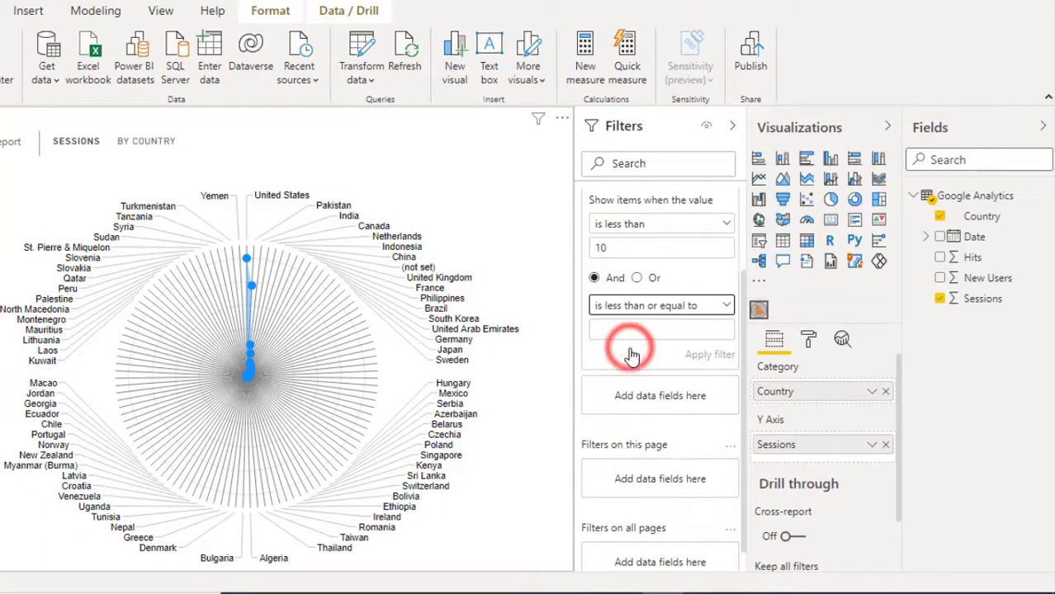
pyautogui.click(609, 328)
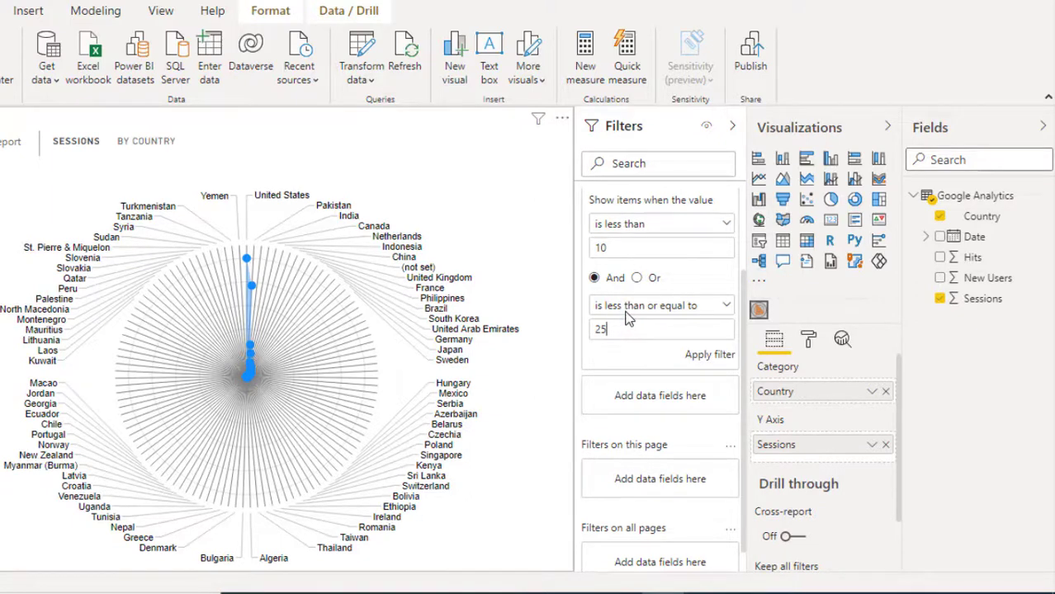
pyautogui.click(722, 360)
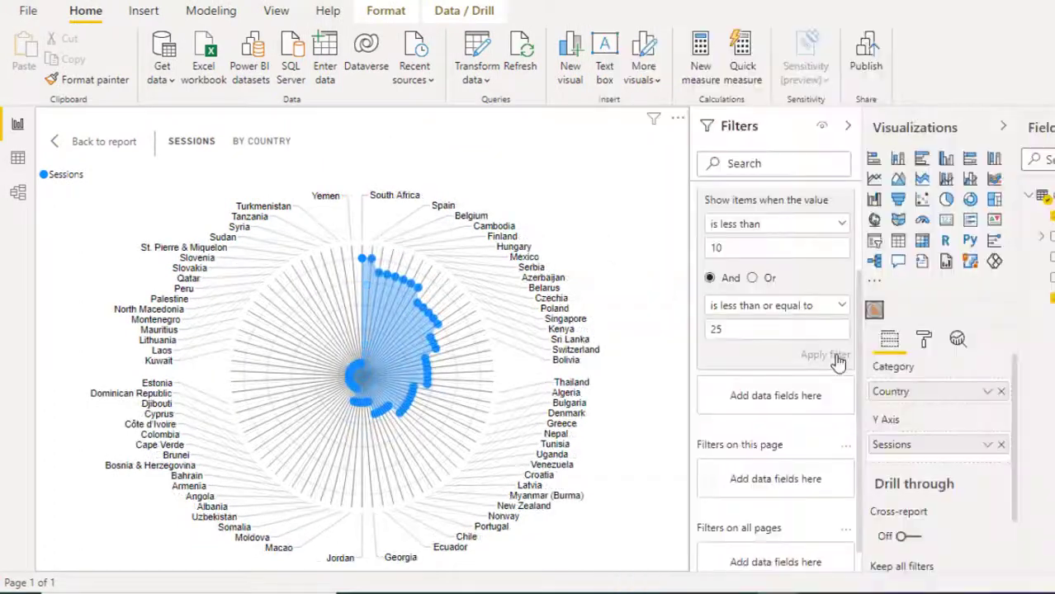
# Change the Sessions filter's "is less than" value to 4 and apply the filter.
pyautogui.doubleClick(721, 250)
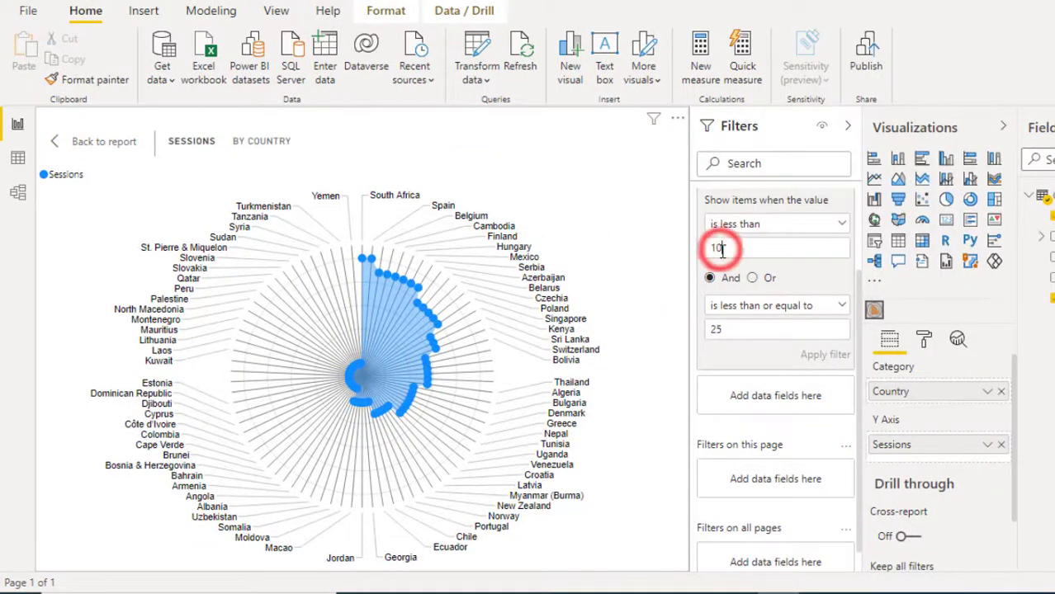
pyautogui.write('4')
pyautogui.click(815, 357)
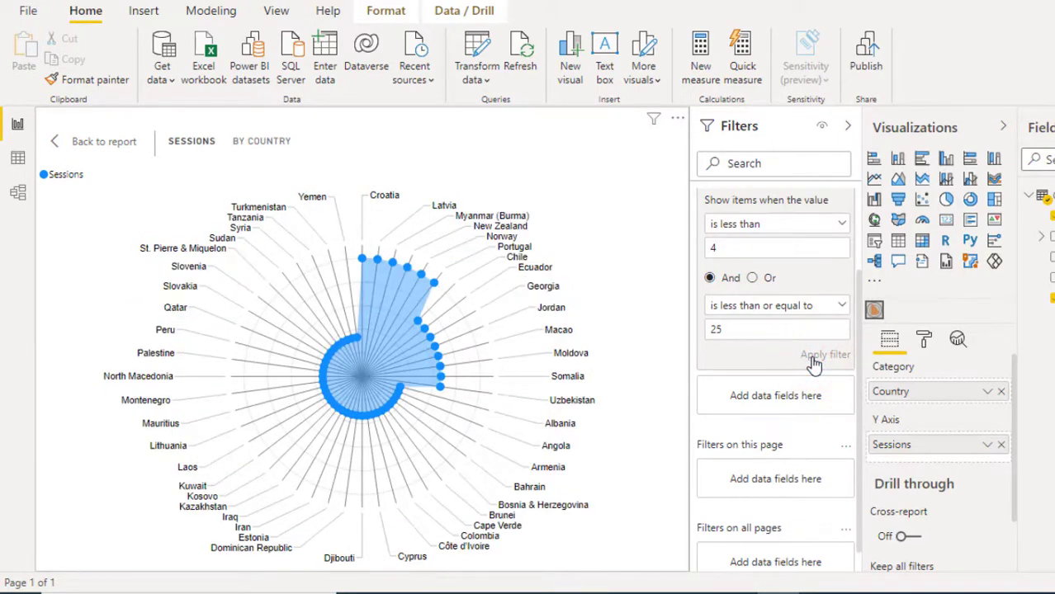
# Set the radar chart's Sessions data color to the light purple theme color.
pyautogui.click(482, 121)
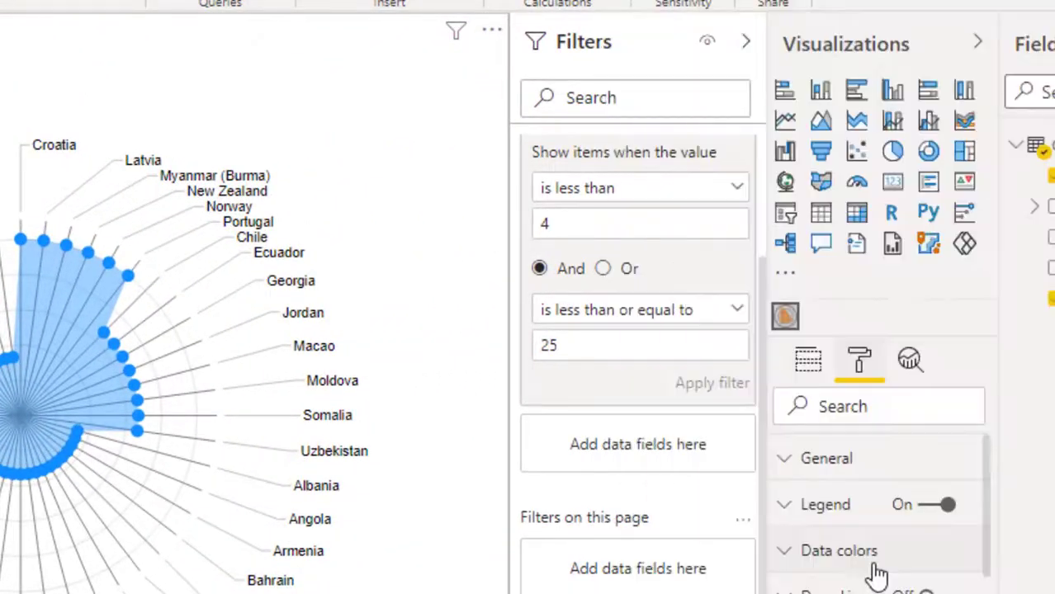
pyautogui.click(867, 565)
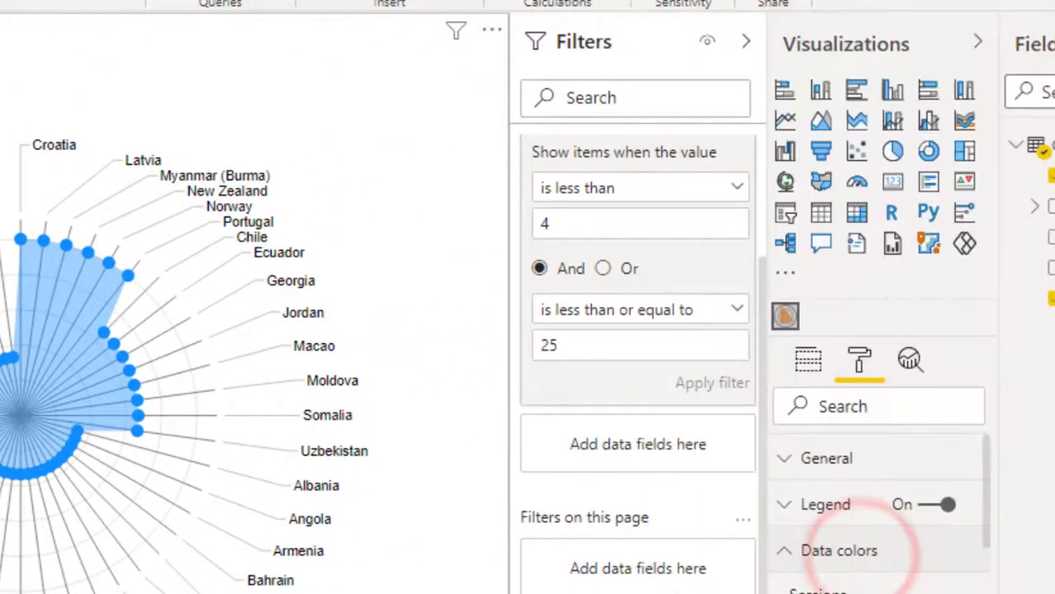
pyautogui.click(859, 591)
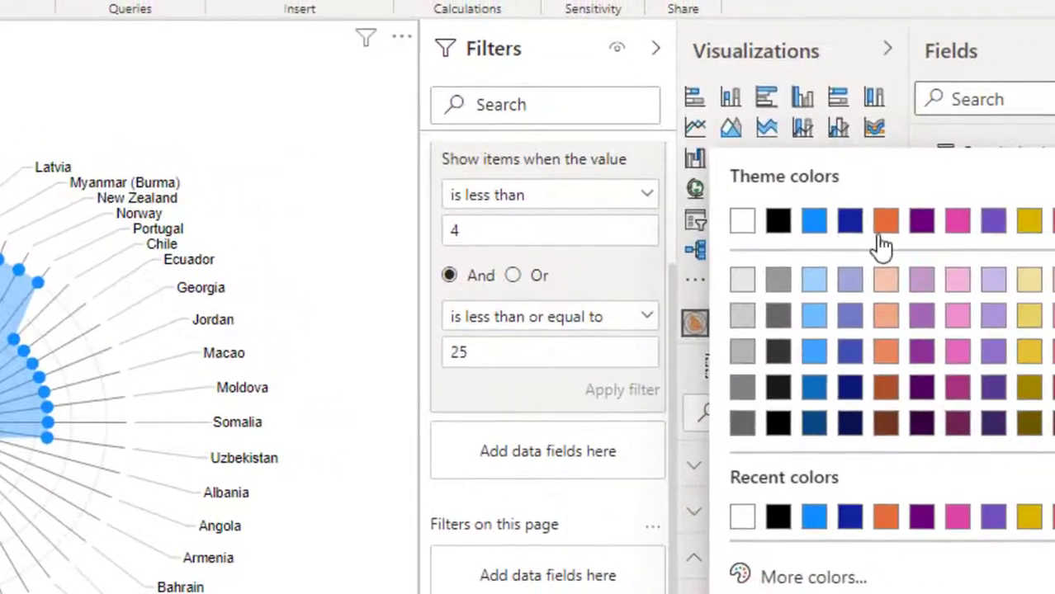
pyautogui.click(1001, 227)
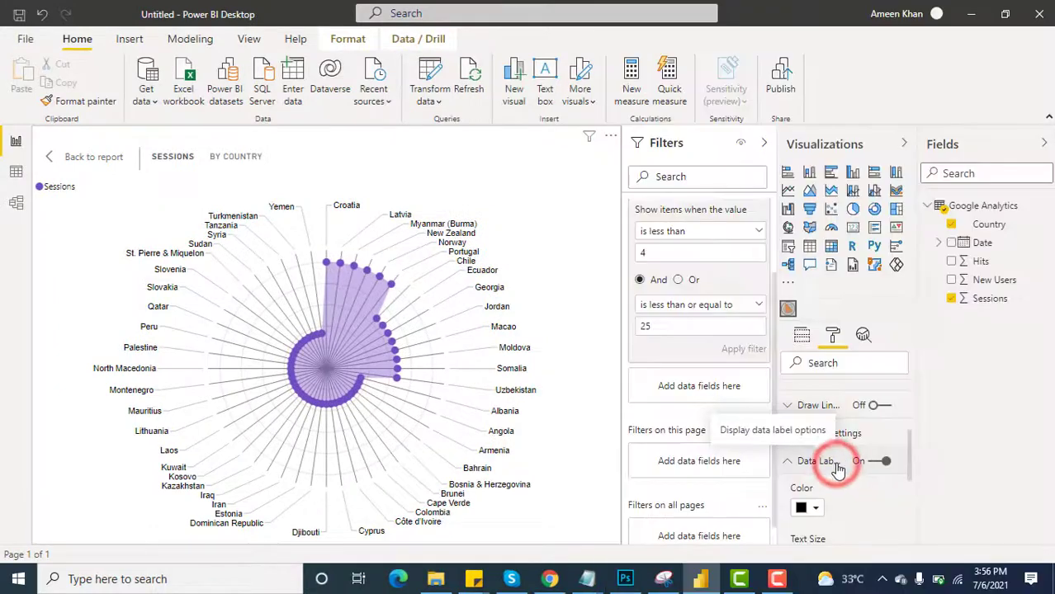
# Increase the text size of the radar chart's data labels to 12 pt.
pyautogui.scroll(-2, 833, 463)
pyautogui.click(834, 453)
pyautogui.click(834, 454)
pyautogui.click(834, 453)
pyautogui.click(834, 453)
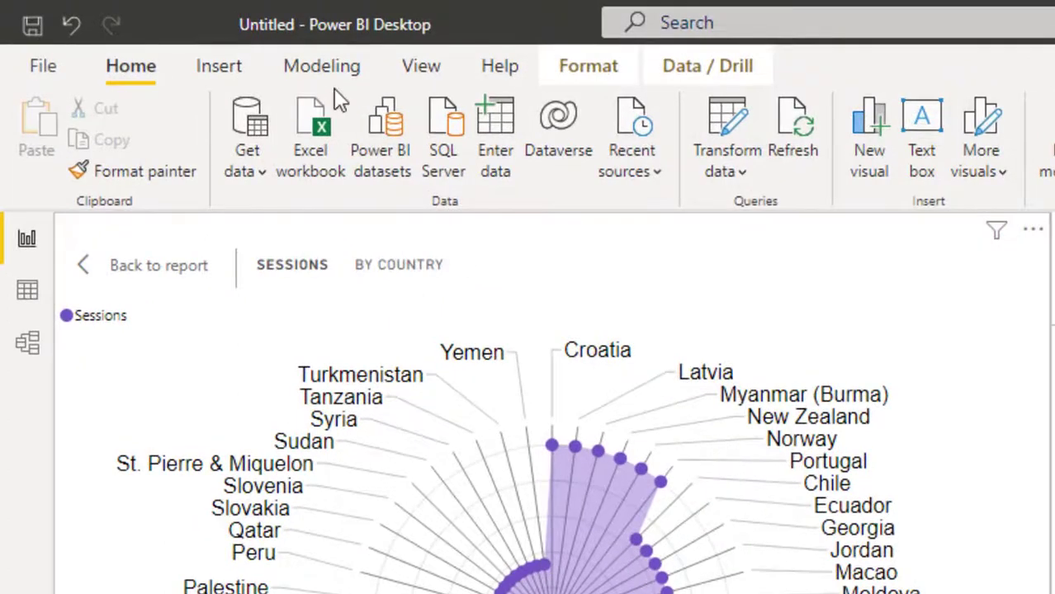
# Create a new measure in the Google Analytics table with the formula Target = 15.
pyautogui.click(325, 65)
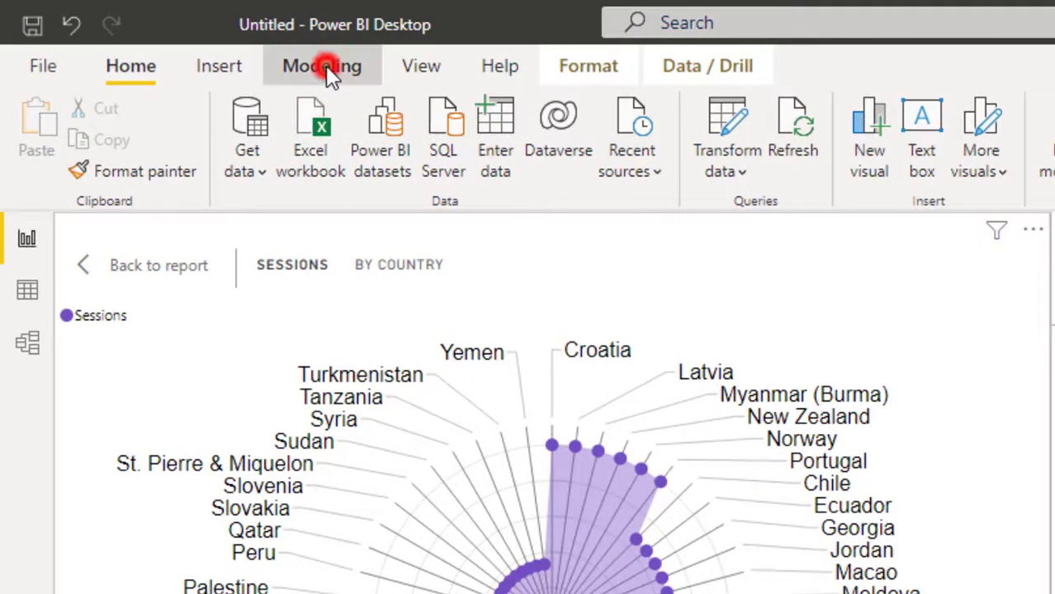
pyautogui.click(155, 132)
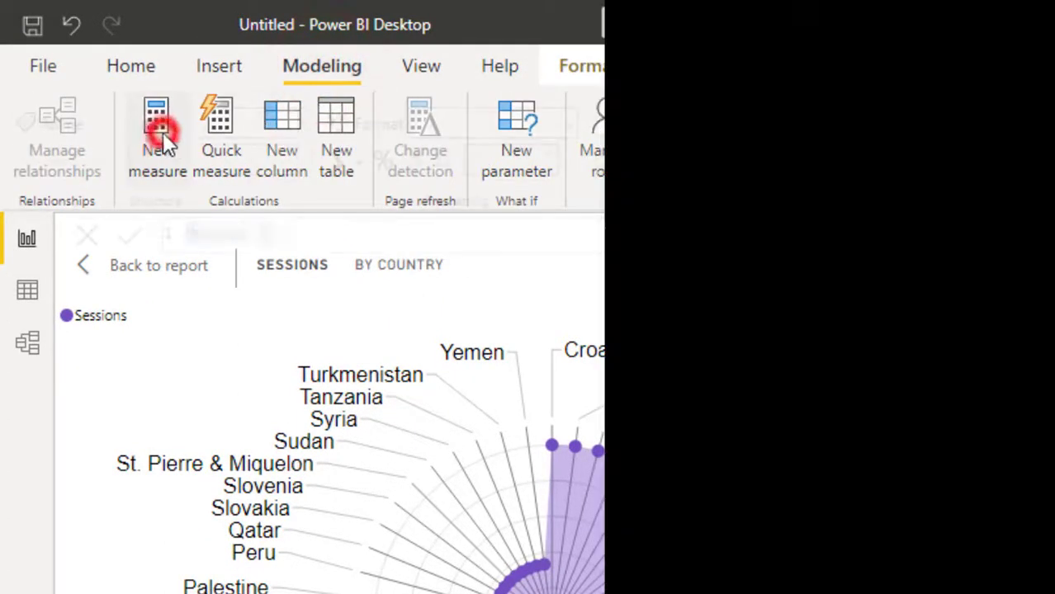
pyautogui.write('Target')
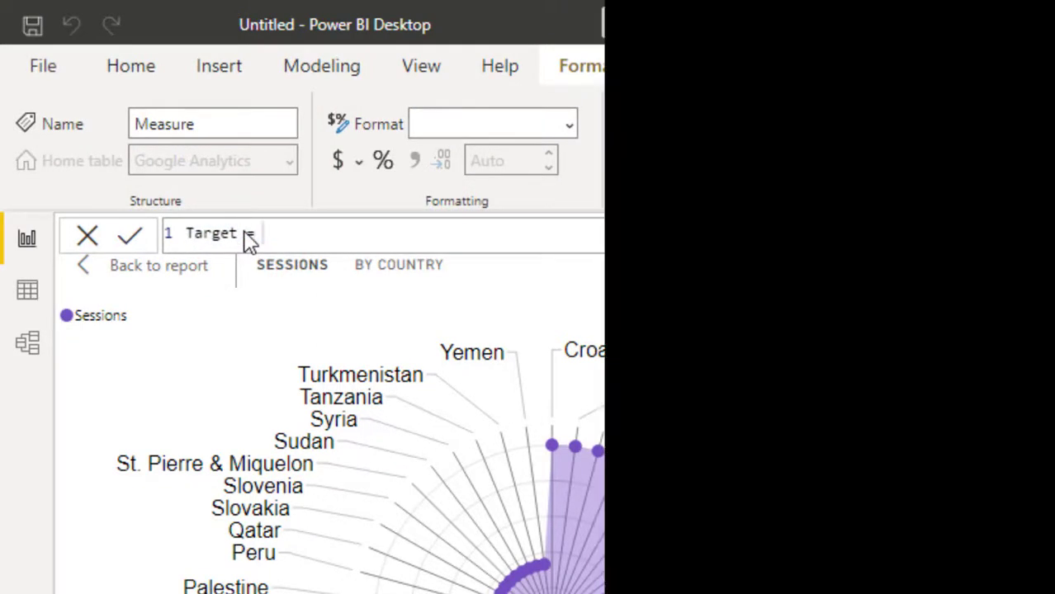
pyautogui.write('15')
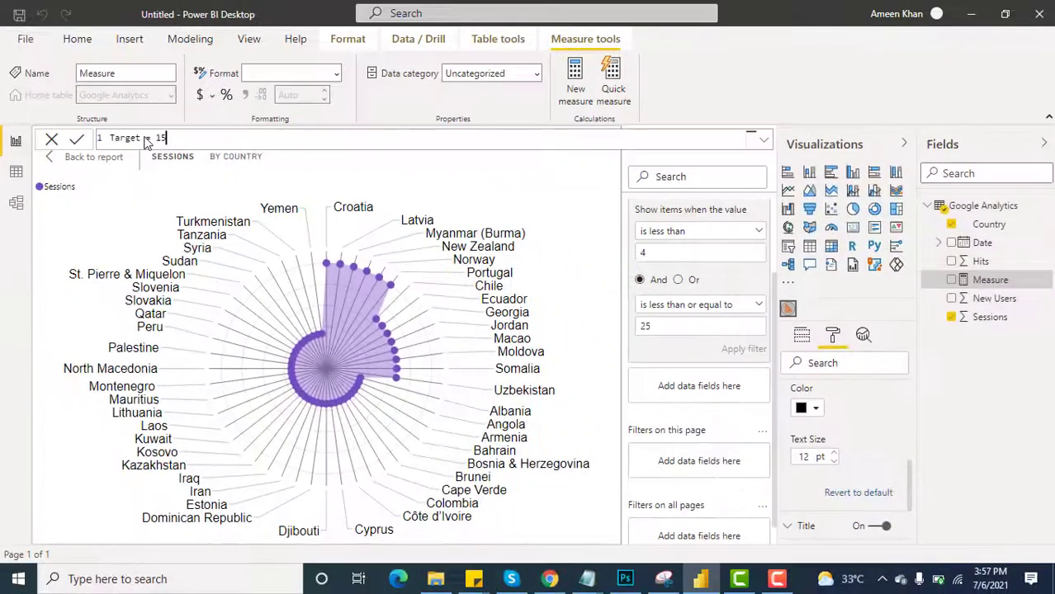
pyautogui.press('Return')
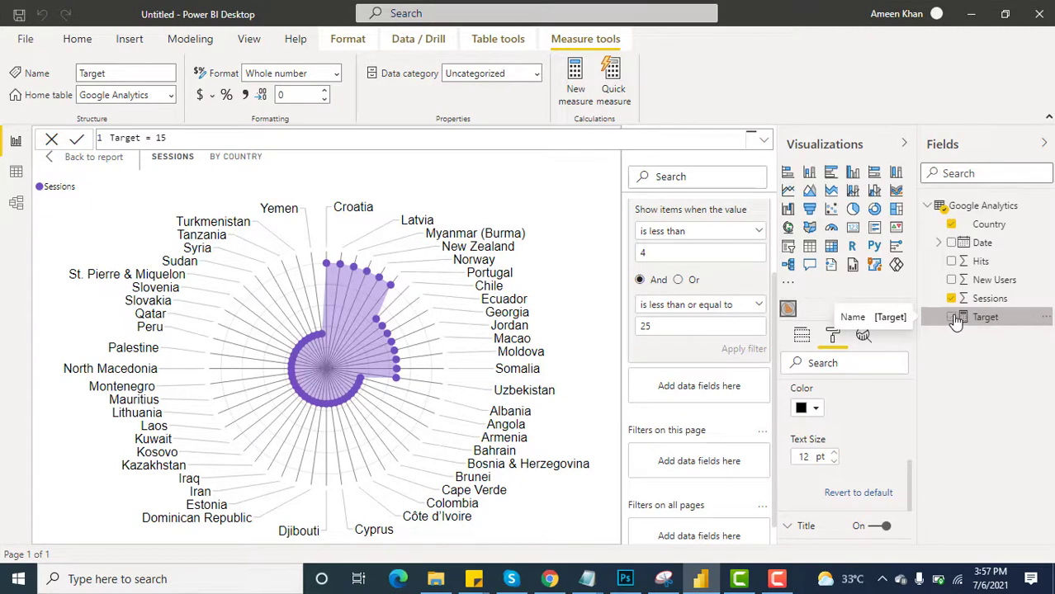
# Add the Target measure to the radar chart, then return to the report page and deselect the chart.
pyautogui.click(954, 318)
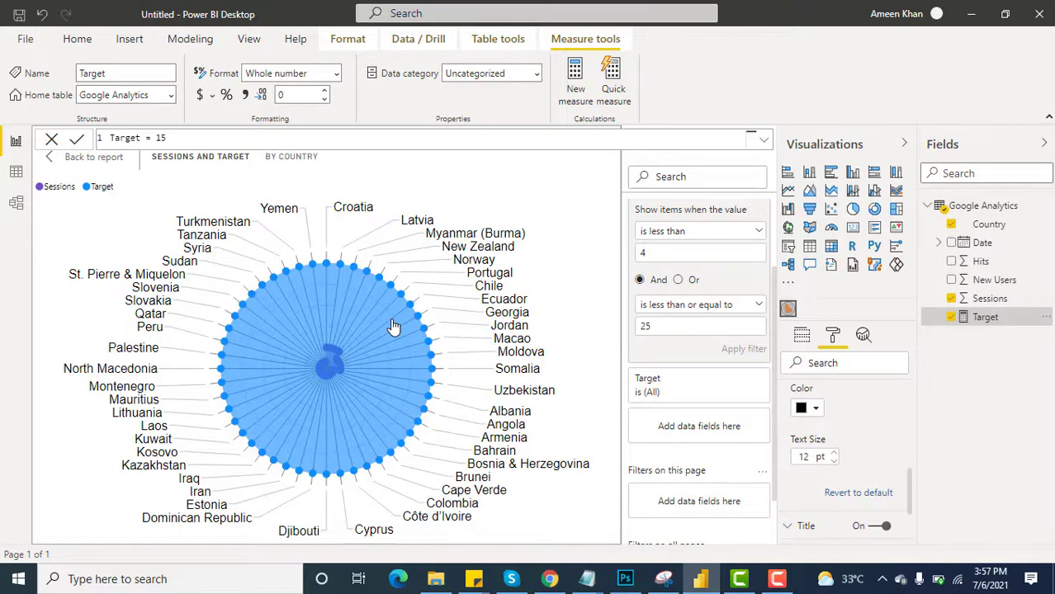
pyautogui.click(94, 159)
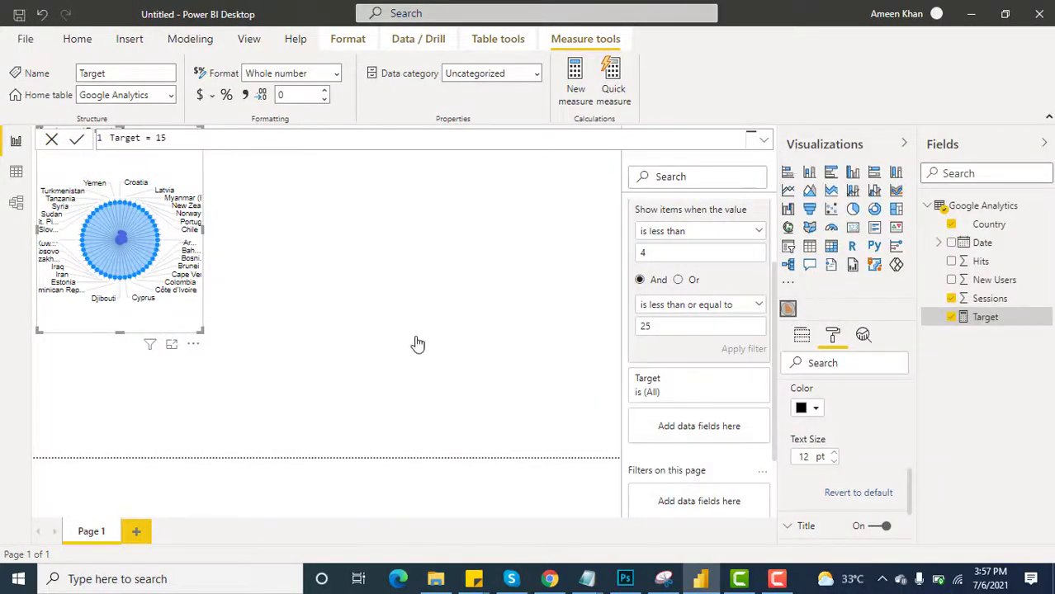
pyautogui.click(416, 338)
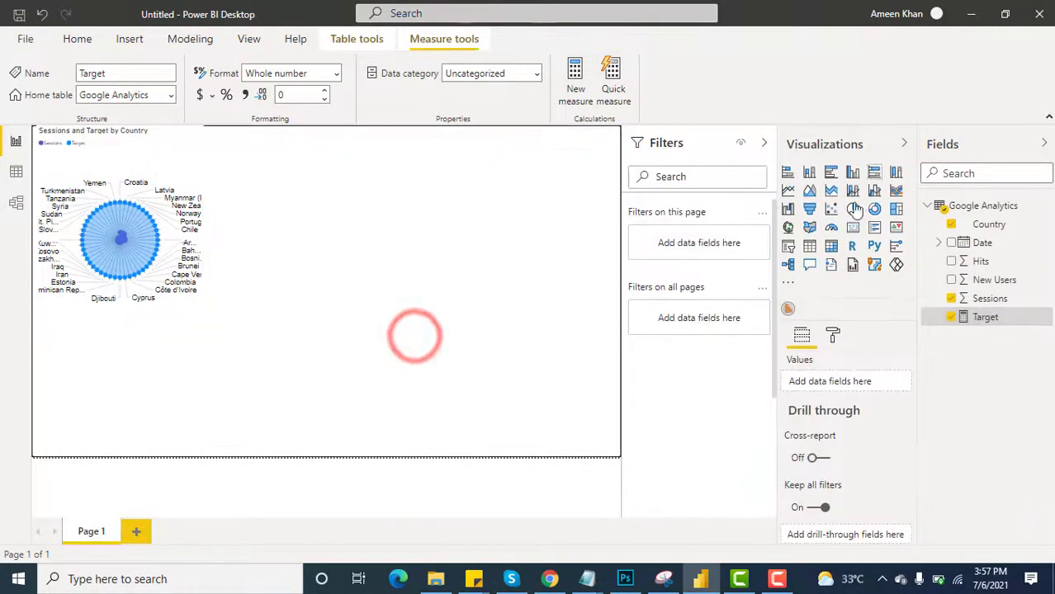
# Insert a slicer based on the Date field and move it to the upper right of the report page.
pyautogui.click(789, 248)
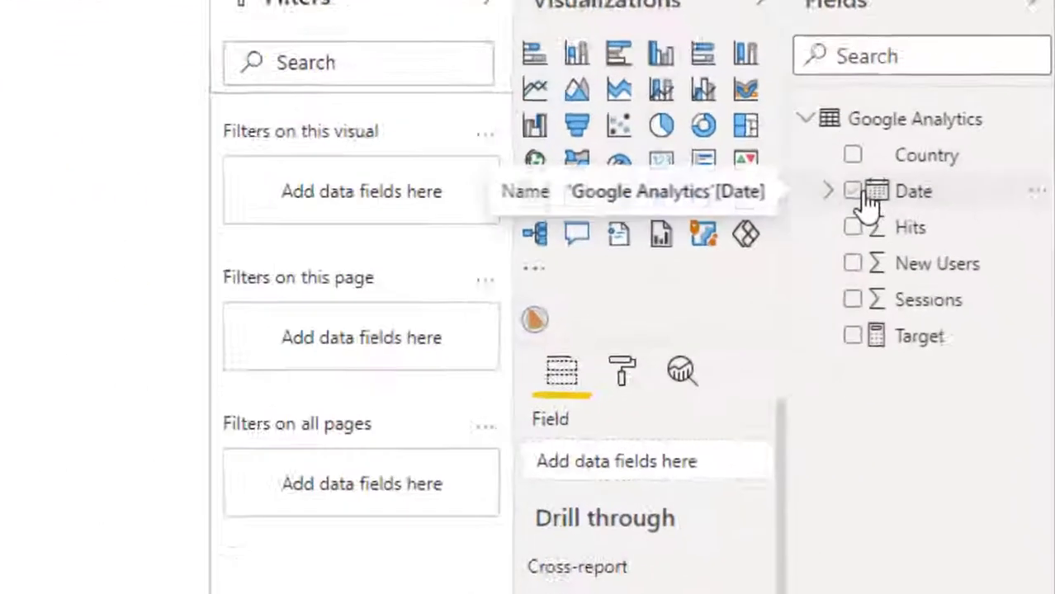
pyautogui.click(951, 243)
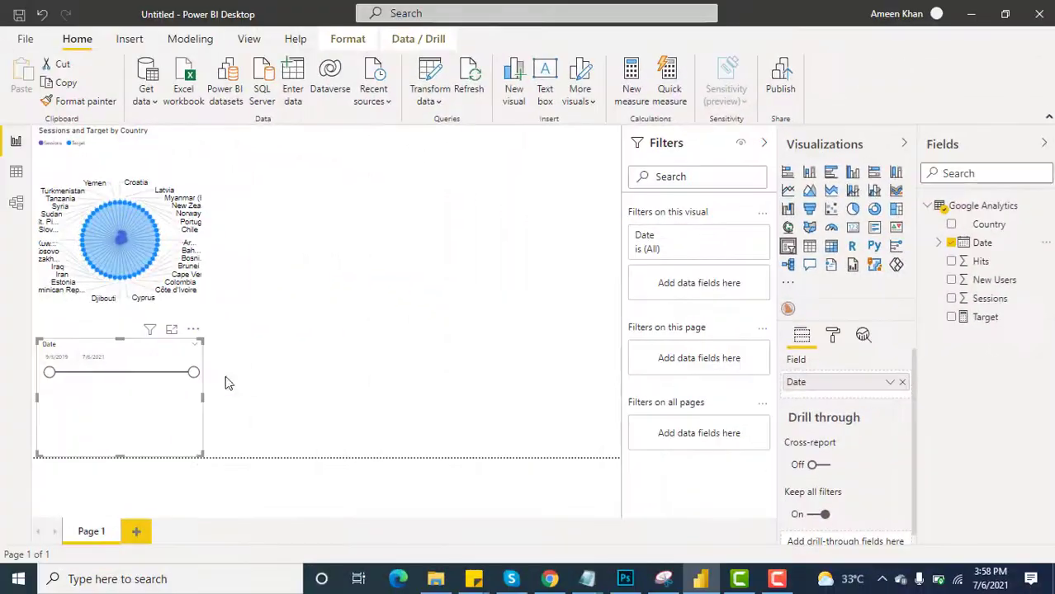
pyautogui.moveTo(127, 357); pyautogui.dragTo(507, 163)
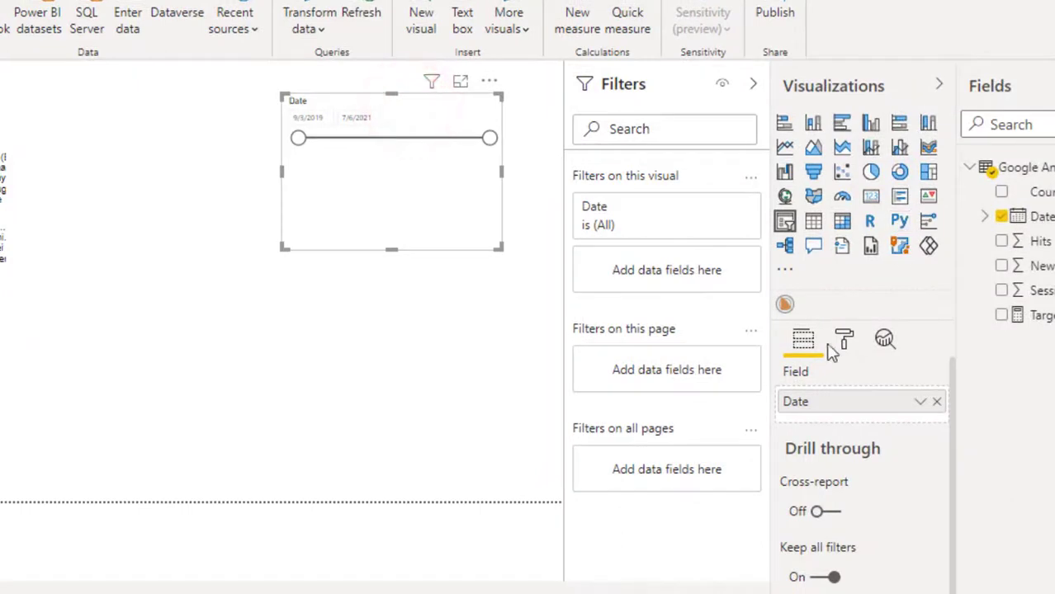
# Increase the text size of the slicer's date inputs, then deselect the slicer.
pyautogui.click(975, 393)
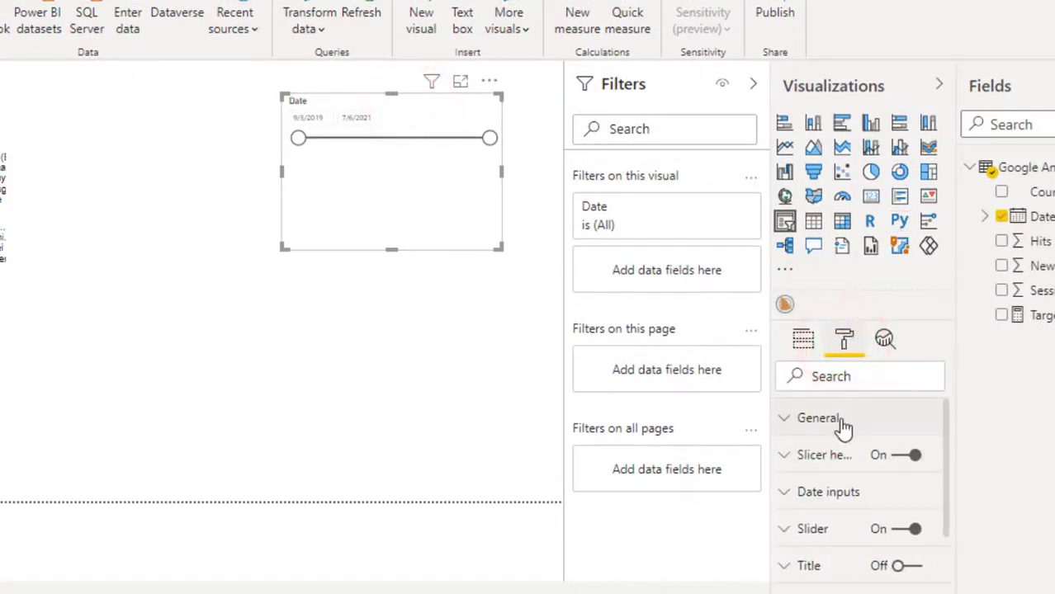
pyautogui.click(841, 497)
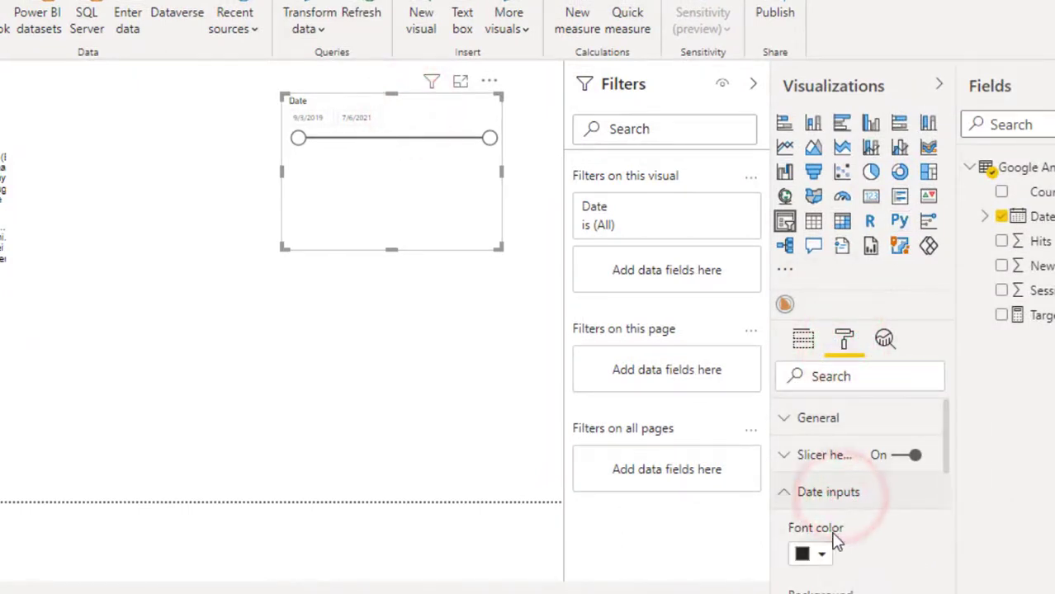
pyautogui.scroll(-3, 838, 545)
pyautogui.click(840, 558)
pyautogui.click(845, 554)
pyautogui.click(845, 554)
pyautogui.click(846, 554)
pyautogui.click(845, 554)
pyautogui.click(458, 306)
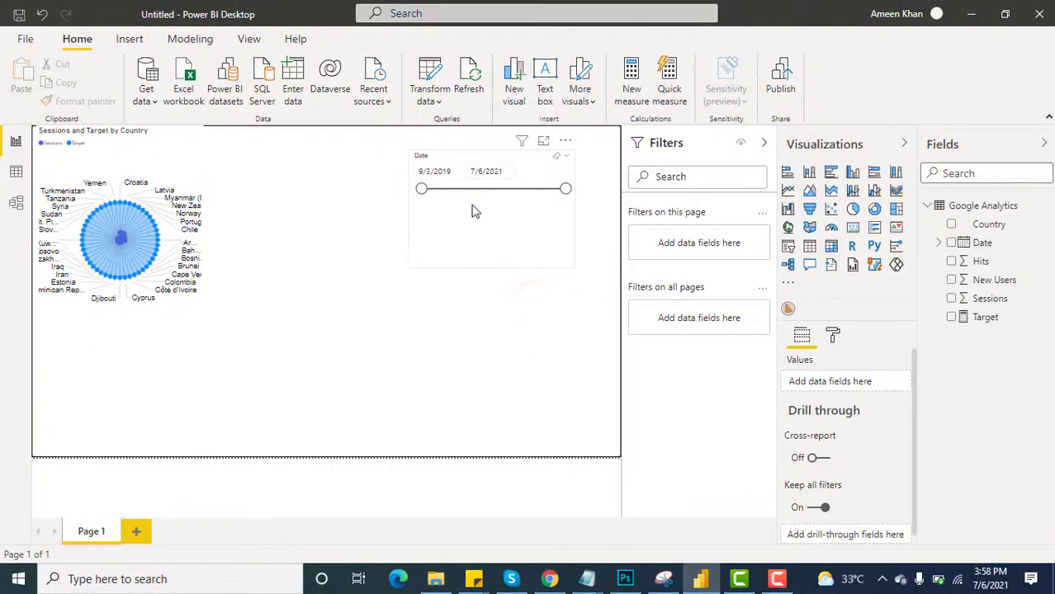
# Shorten the date slicer to fit closely around its slider, and widen the radar chart so its country labels have room.
pyautogui.click(473, 210)
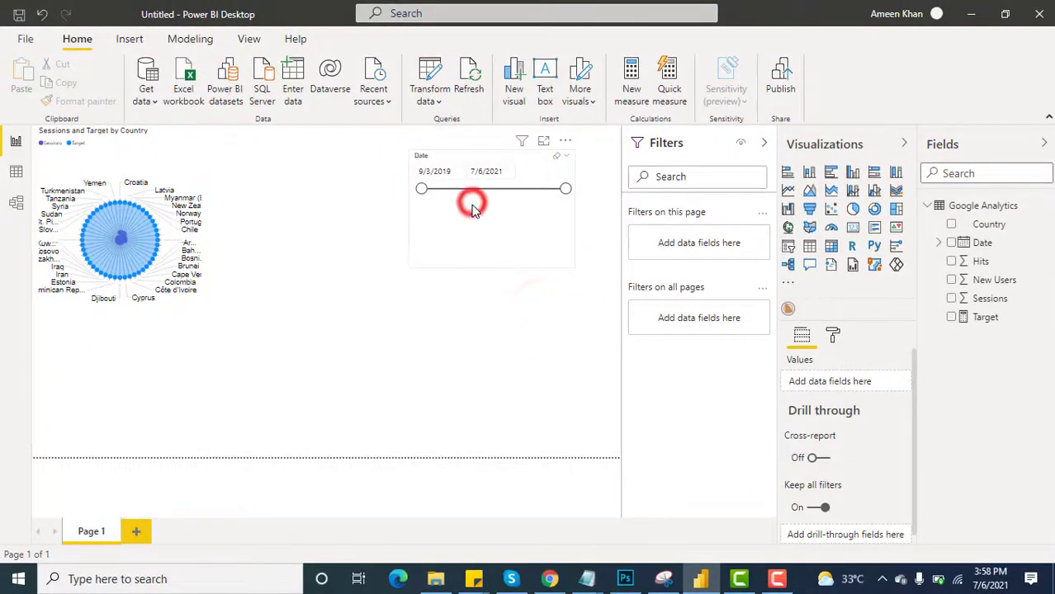
pyautogui.click(491, 265)
pyautogui.moveTo(490, 255); pyautogui.dragTo(486, 223)
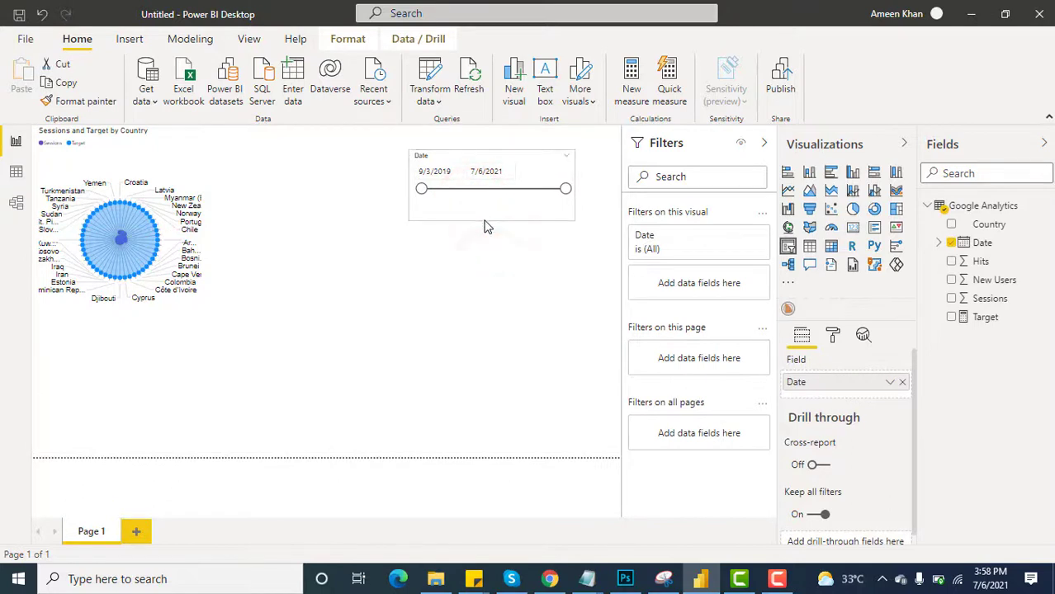
pyautogui.click(142, 147)
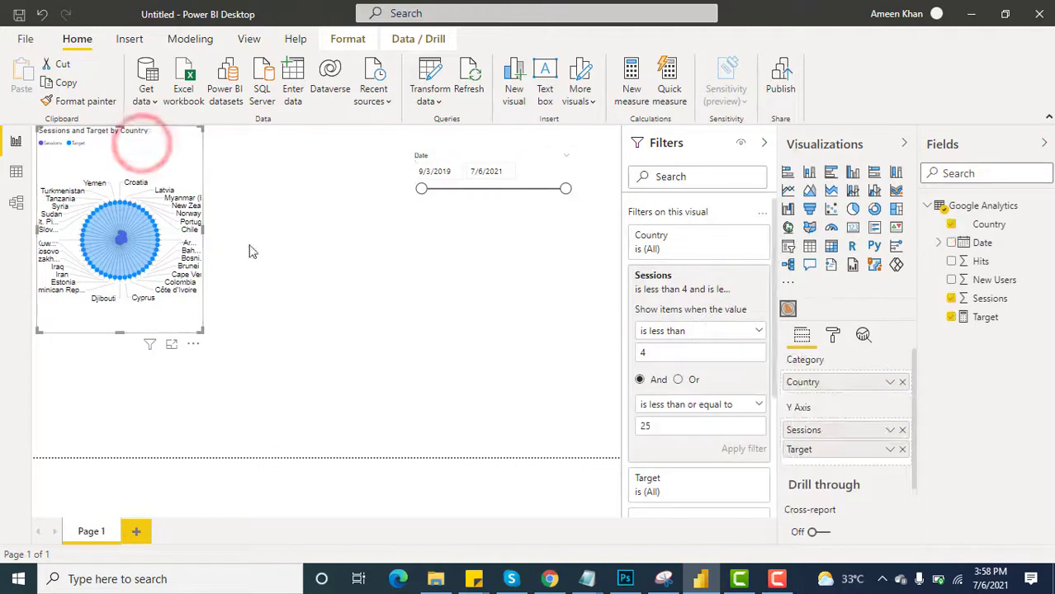
pyautogui.moveTo(203, 237); pyautogui.dragTo(345, 246)
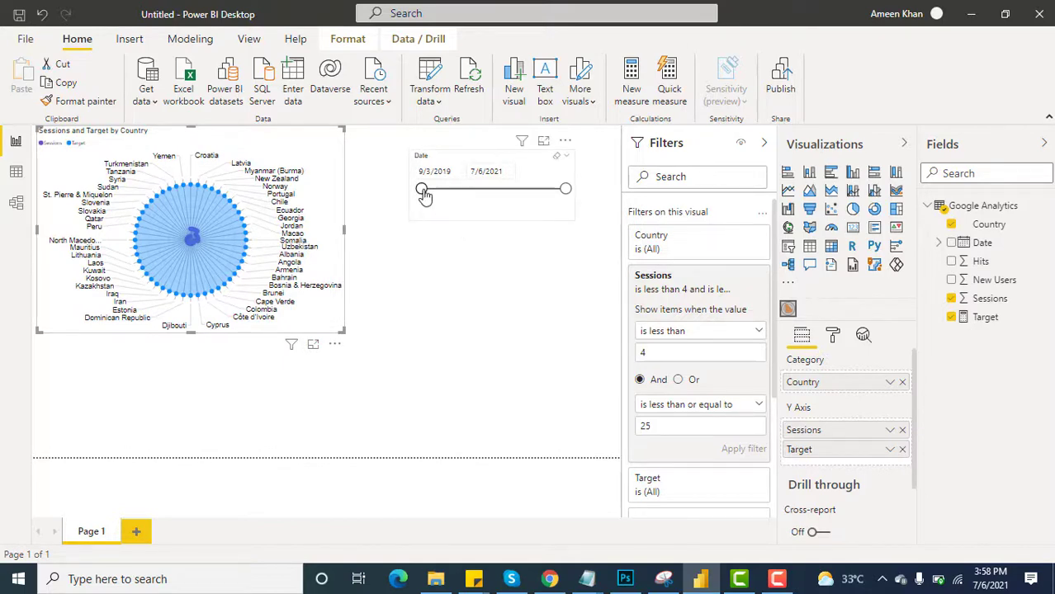
# Filter the radar chart with the date slicer by moving its start date to 3/29/2020 and on to 8/28/2020.
pyautogui.moveTo(424, 191); pyautogui.dragTo(466, 190)
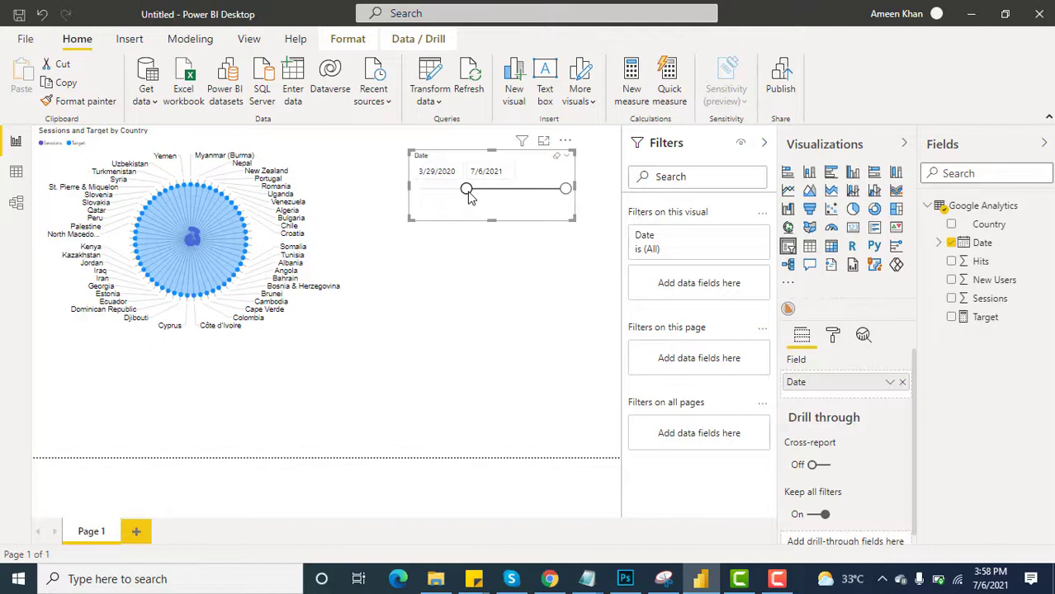
pyautogui.moveTo(468, 192); pyautogui.dragTo(499, 191)
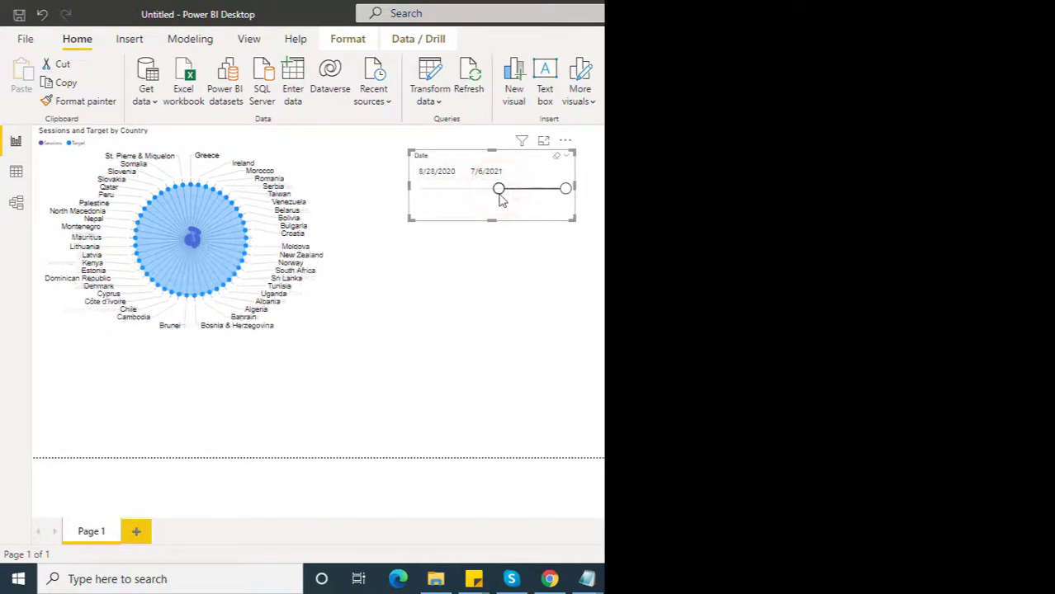